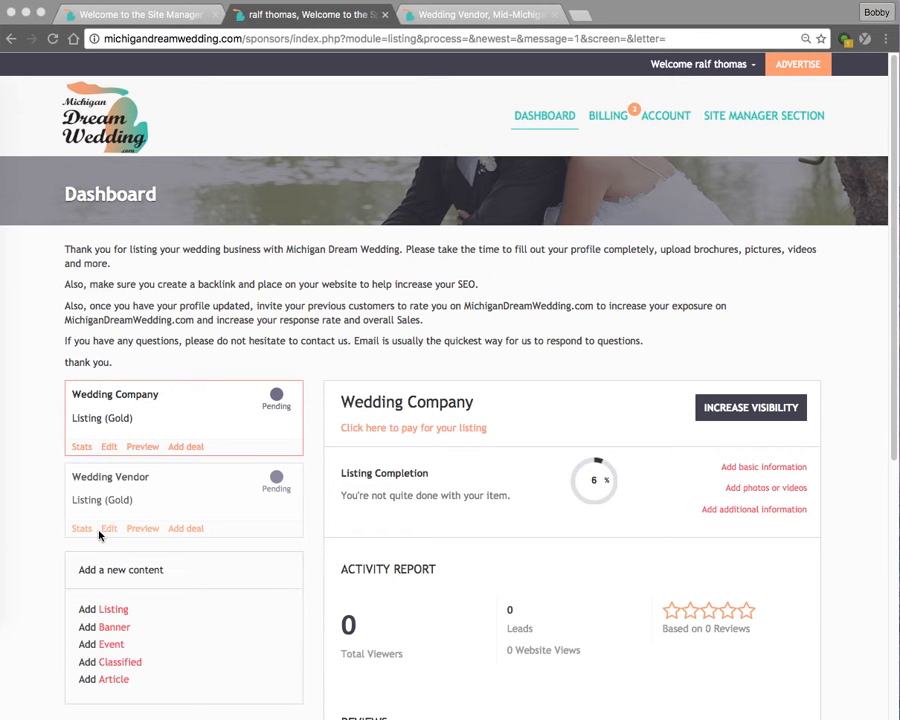
- Open the Wedding Vendor listing for editing
click(110, 530)
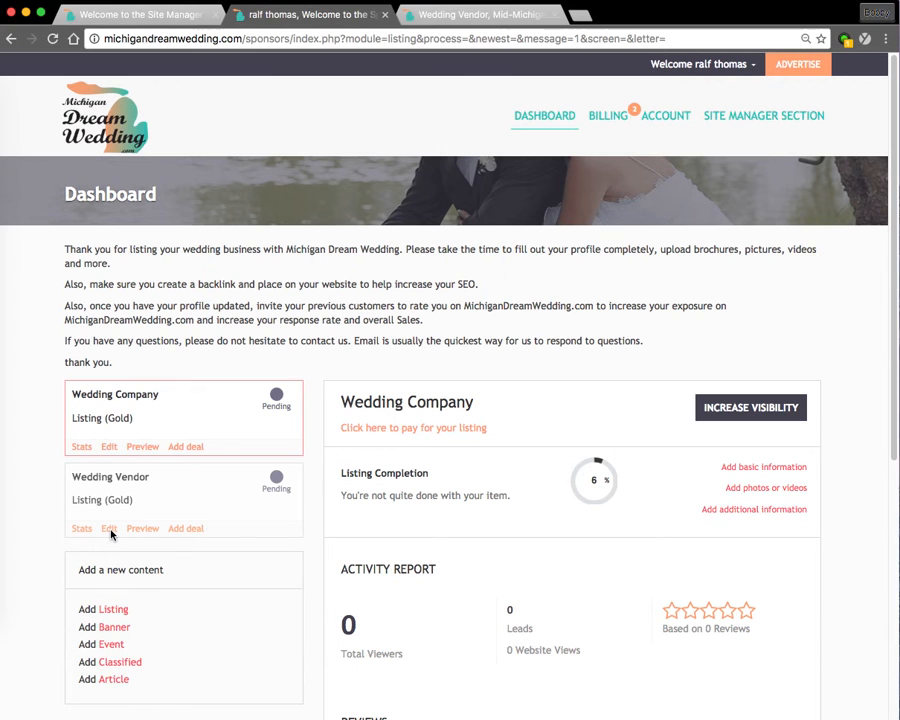
click(110, 531)
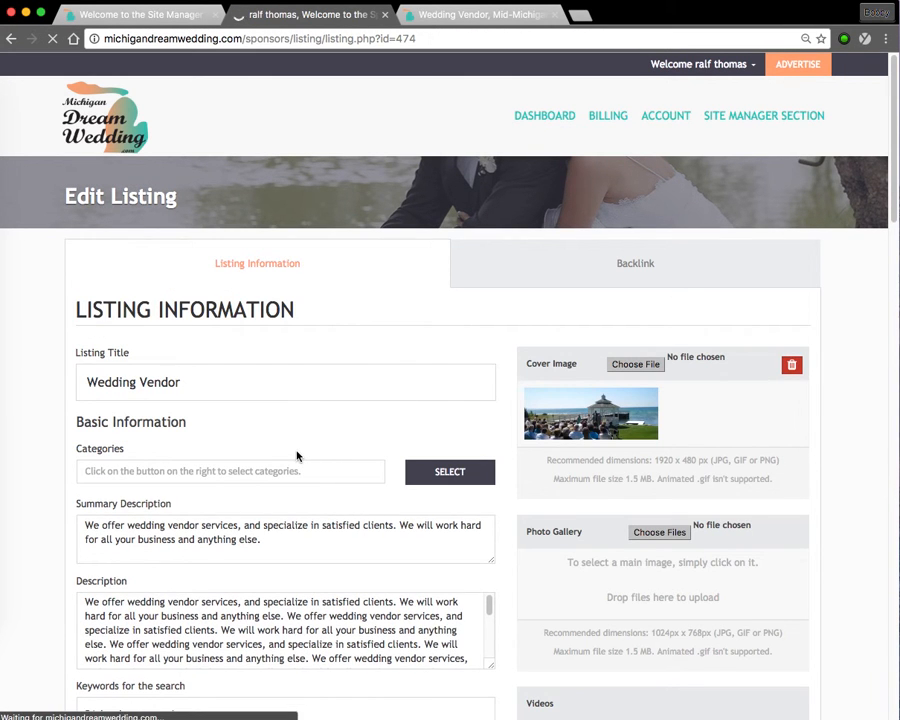
scroll(642, 540, down, 2)
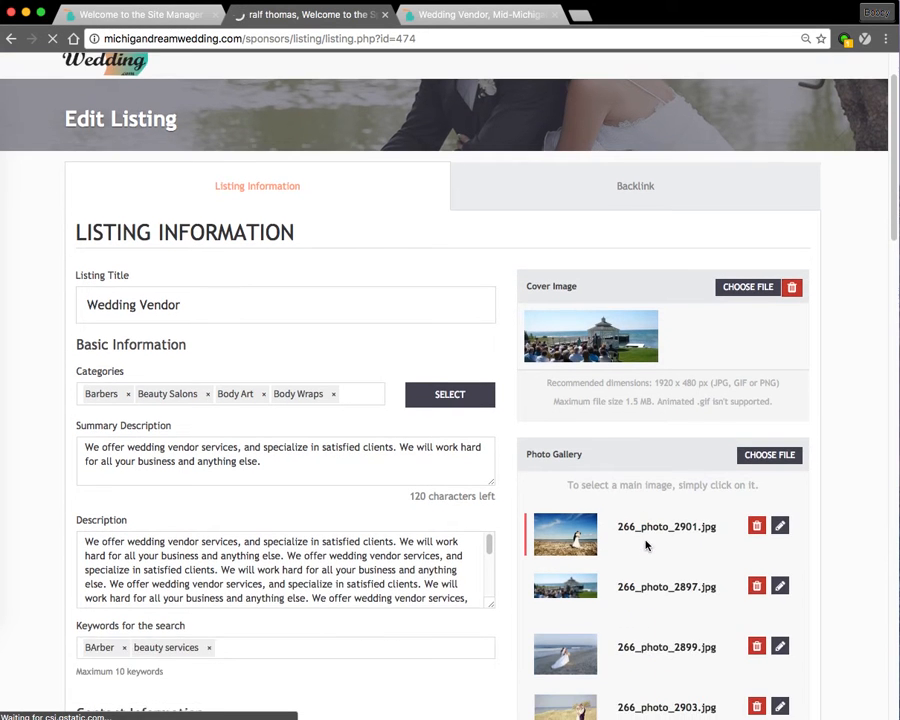
scroll(645, 545, down, 2)
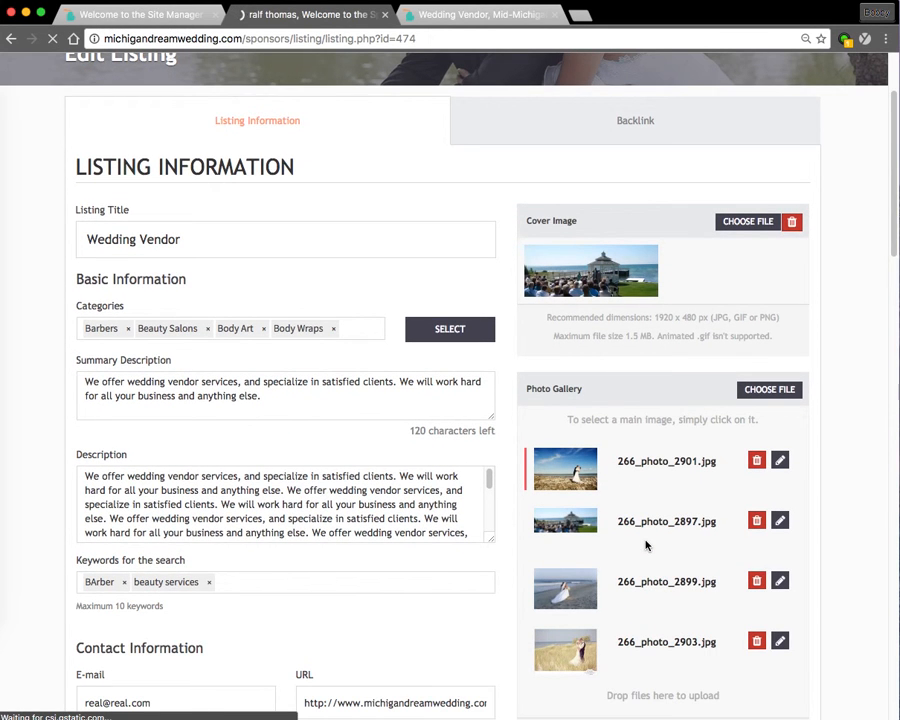
- Add the Photo Booths category to the listing and confirm the category selection
click(435, 329)
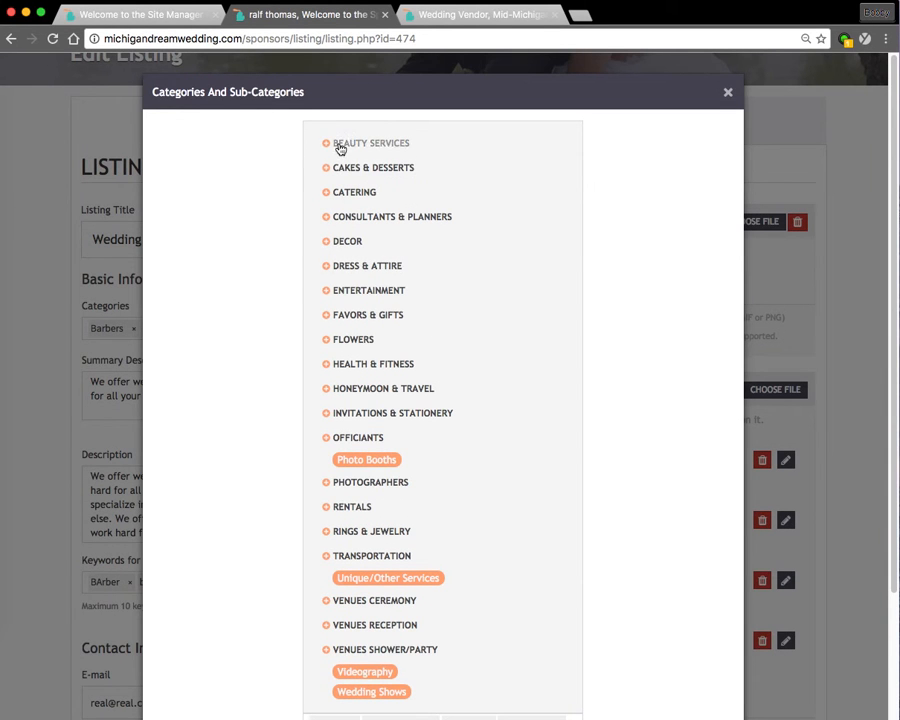
click(368, 457)
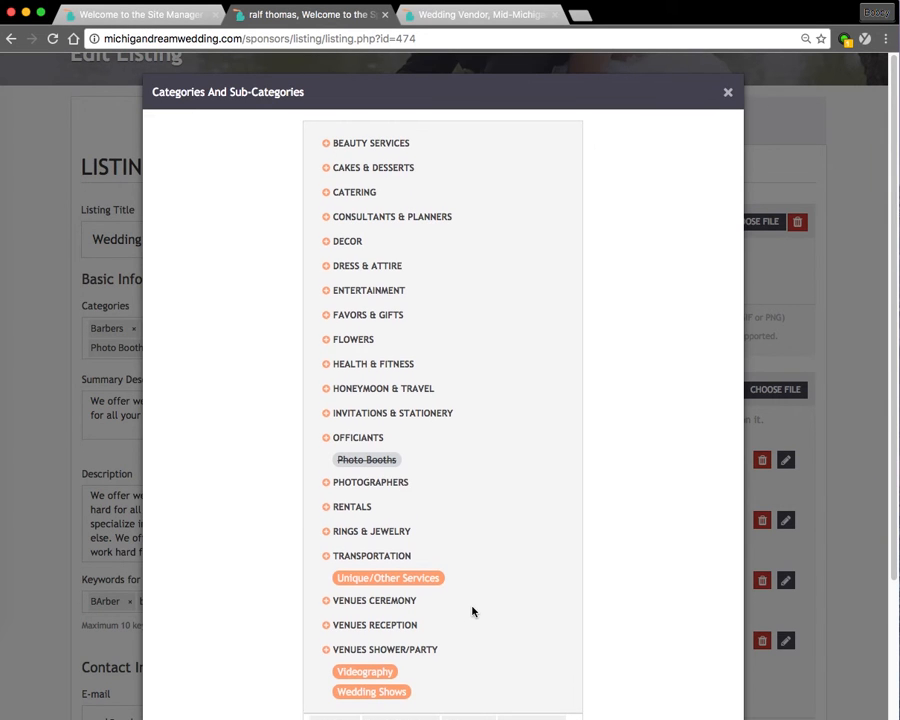
scroll(472, 664, down, 4)
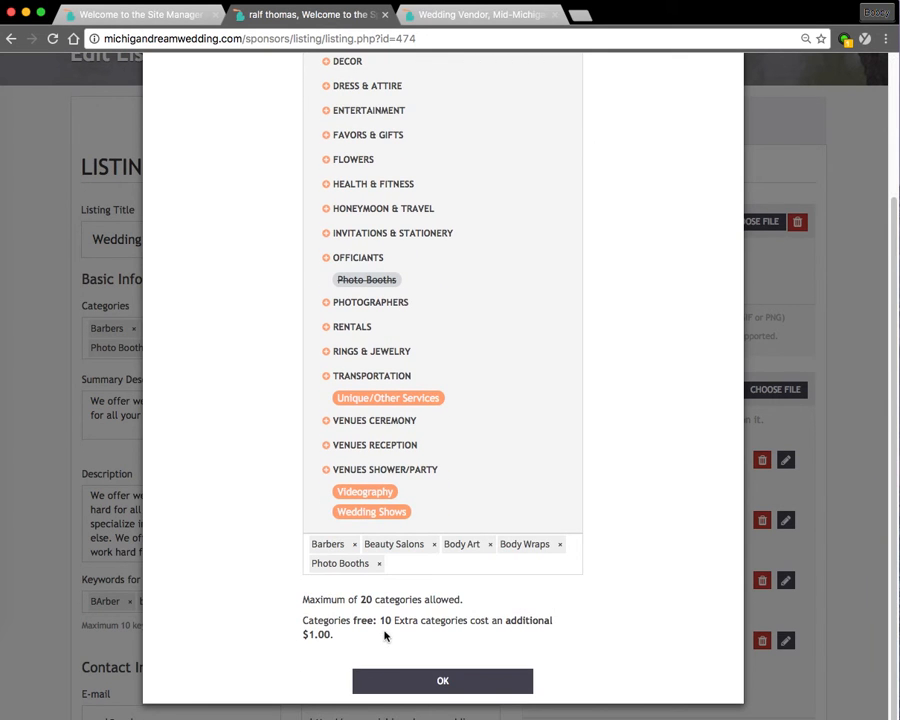
click(441, 686)
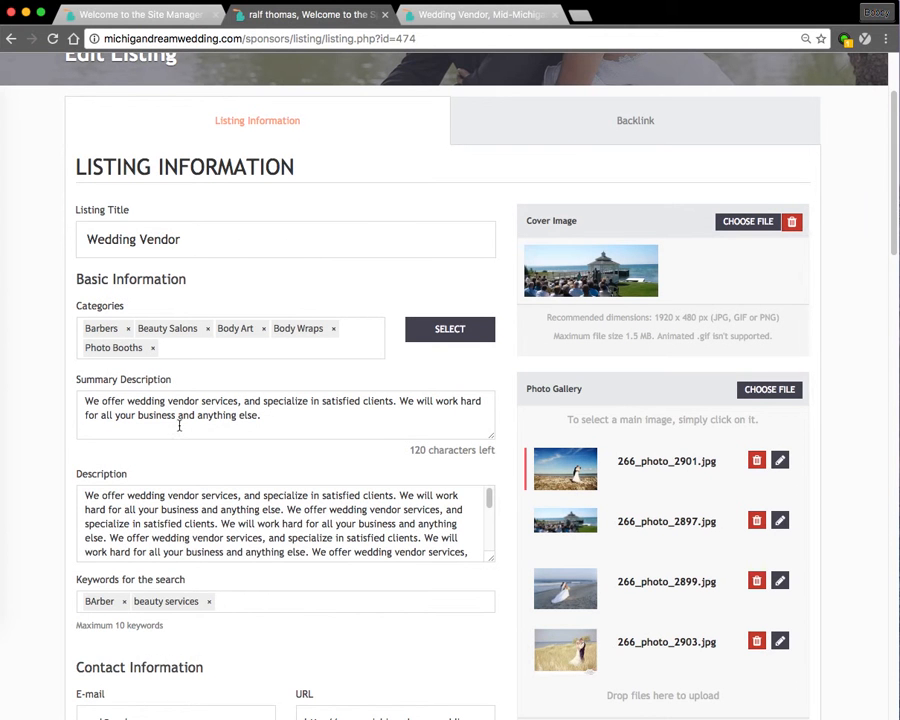
- Review the listing's summary description and read its full description through to the end
click(251, 416)
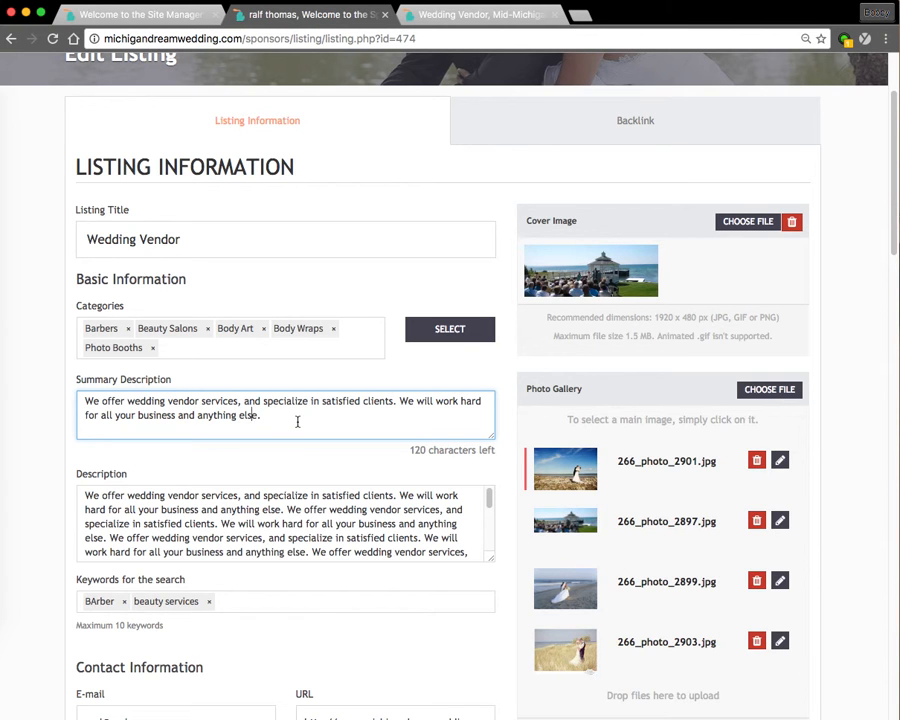
click(325, 518)
scroll(325, 521, down, 2)
scroll(325, 521, down, 5)
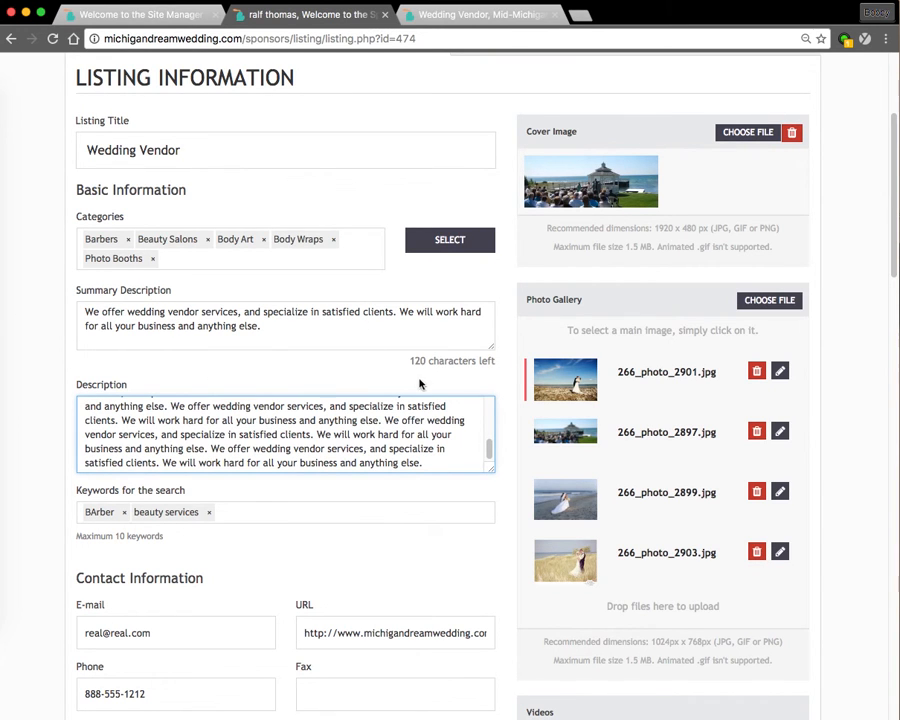
- Clear the existing search keywords and add BArber back as a keyword
scroll(253, 506, down, 1)
click(249, 503)
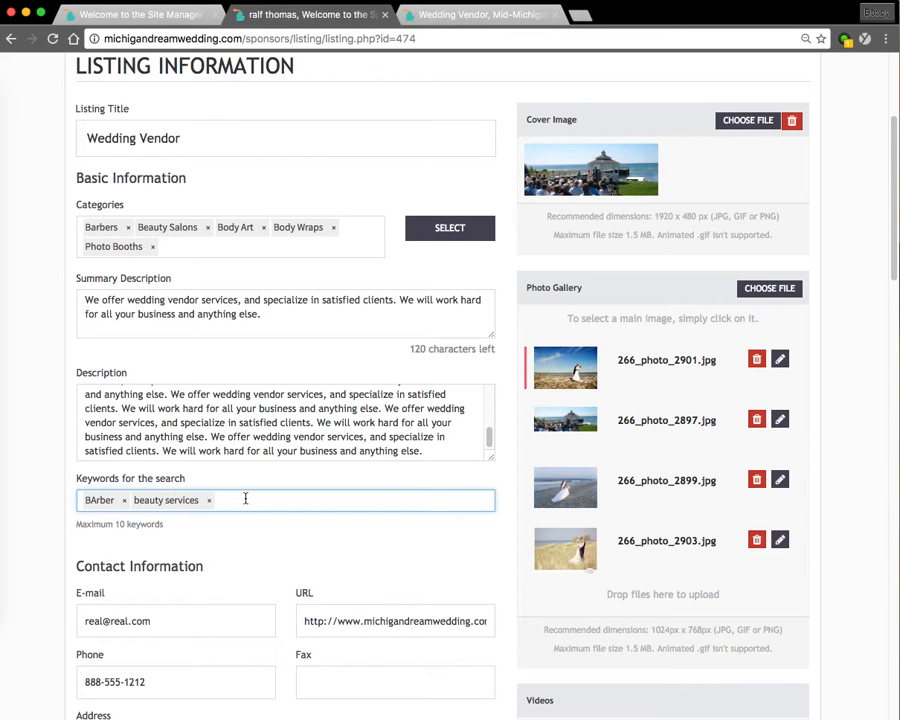
key(BackSpace)
key(BackSpace)
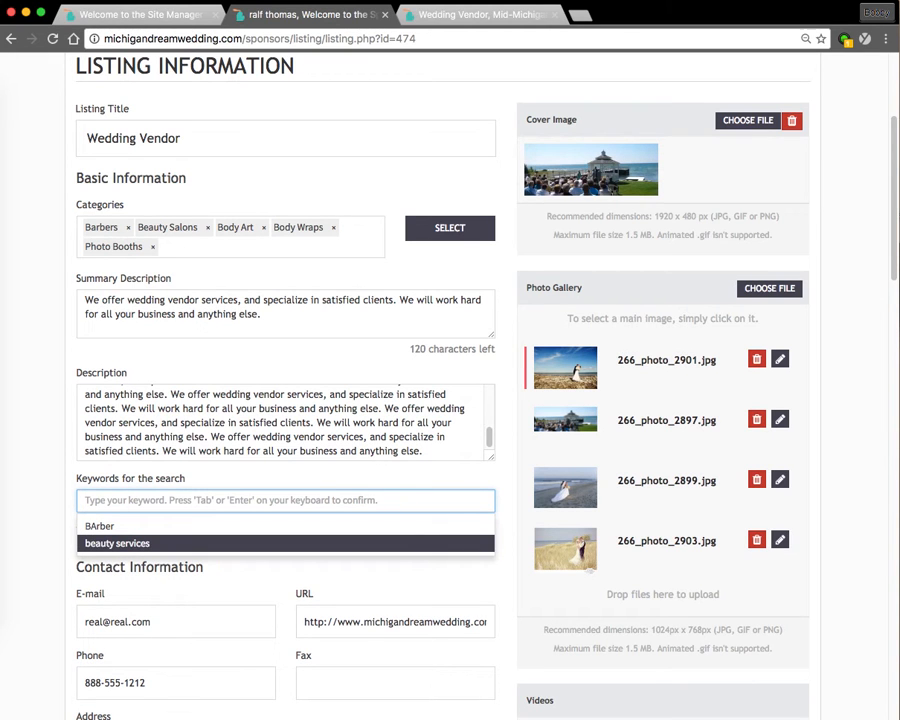
text(BARBER)
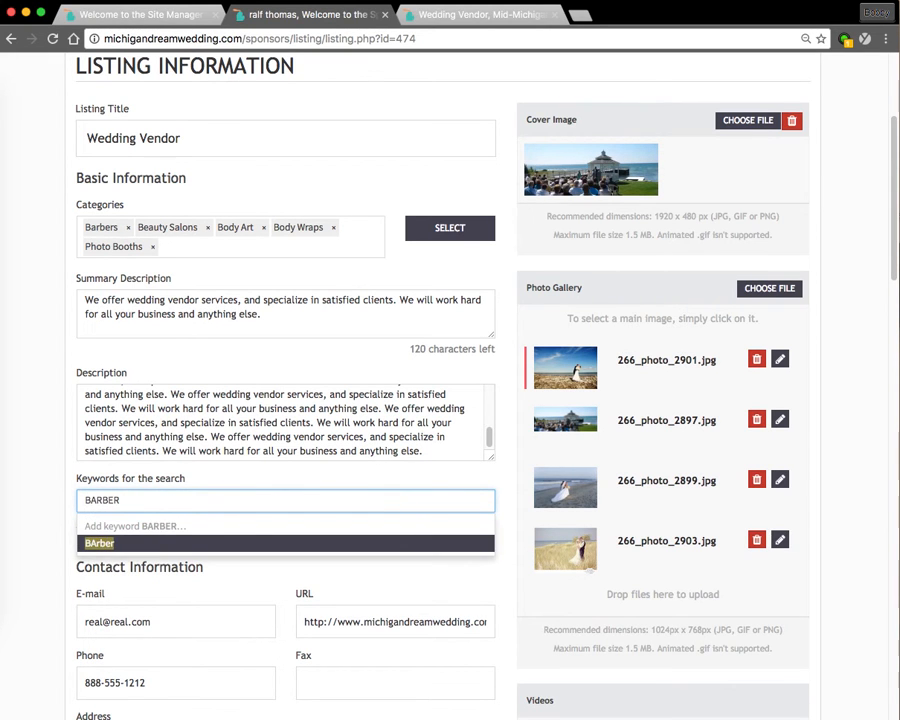
key(Return)
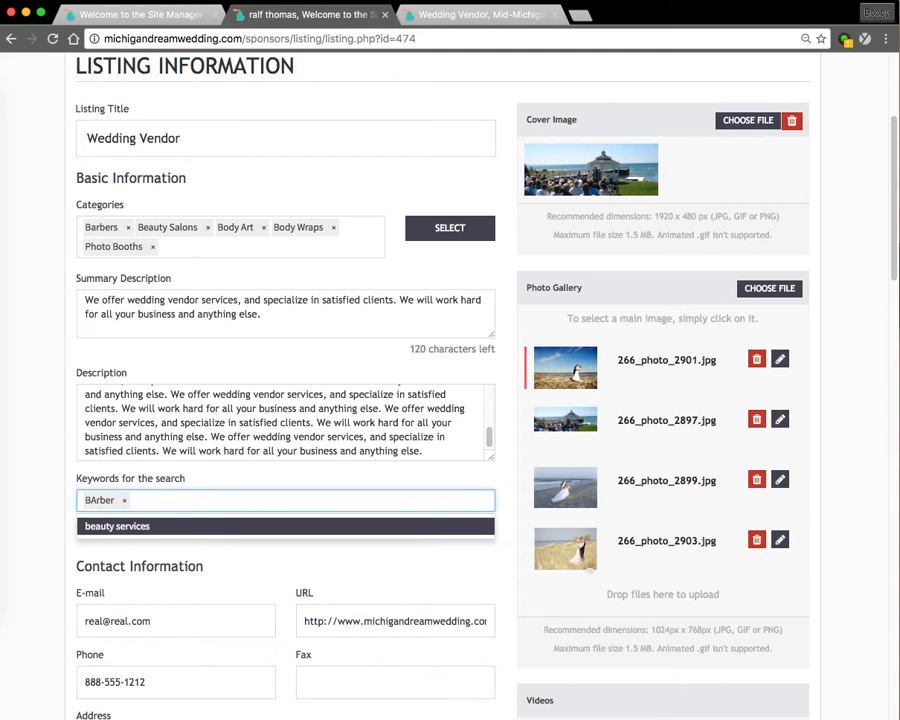
- Add beauty services and HAIR to the listing's search keywords
text(BEAUTE)
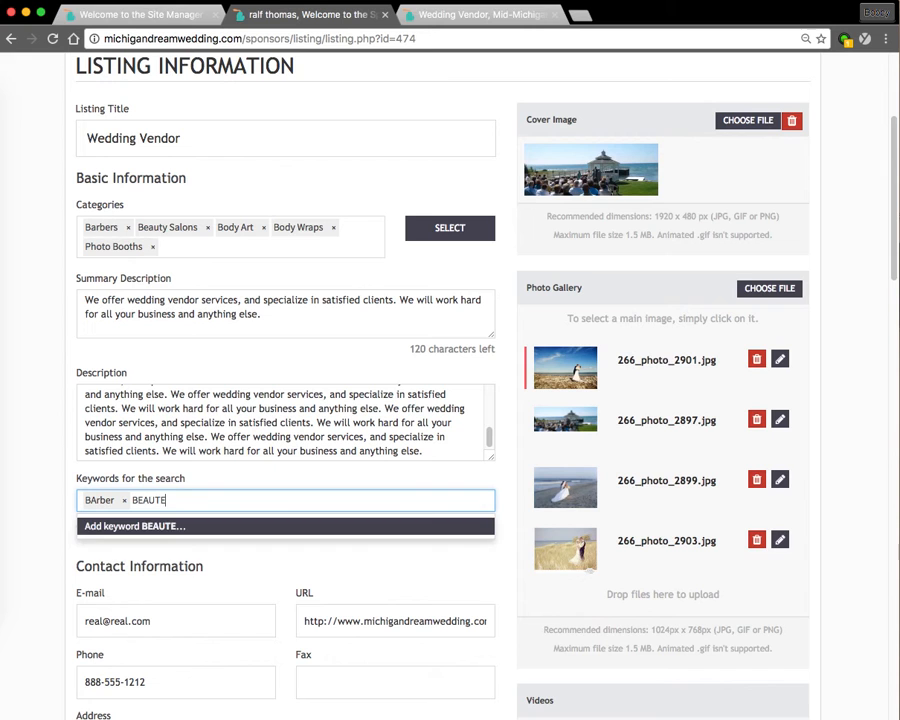
key(BackSpace)
text(Y SERVICE)
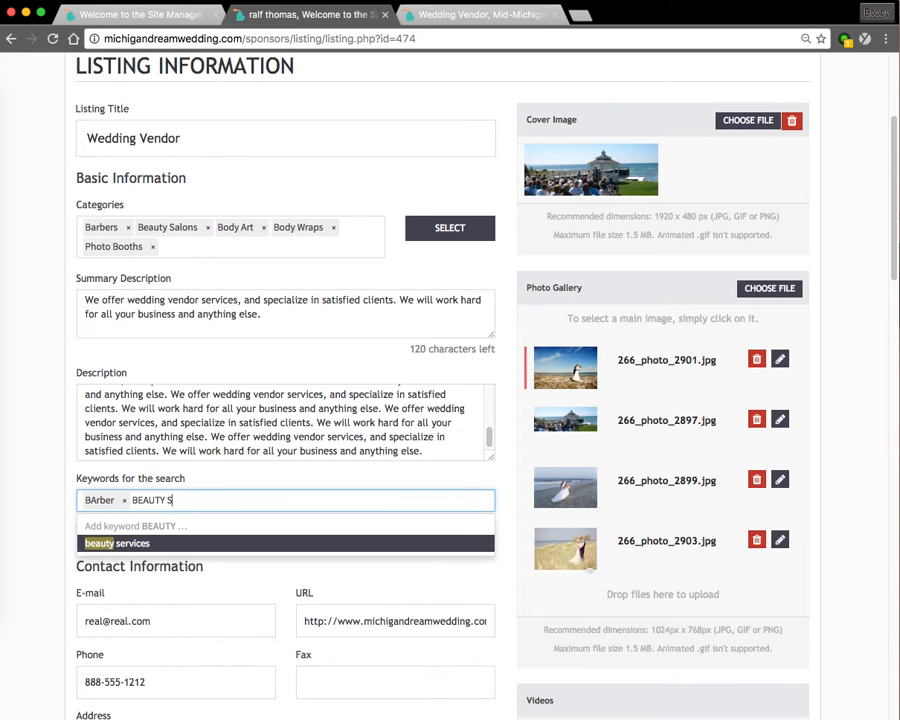
key(Return)
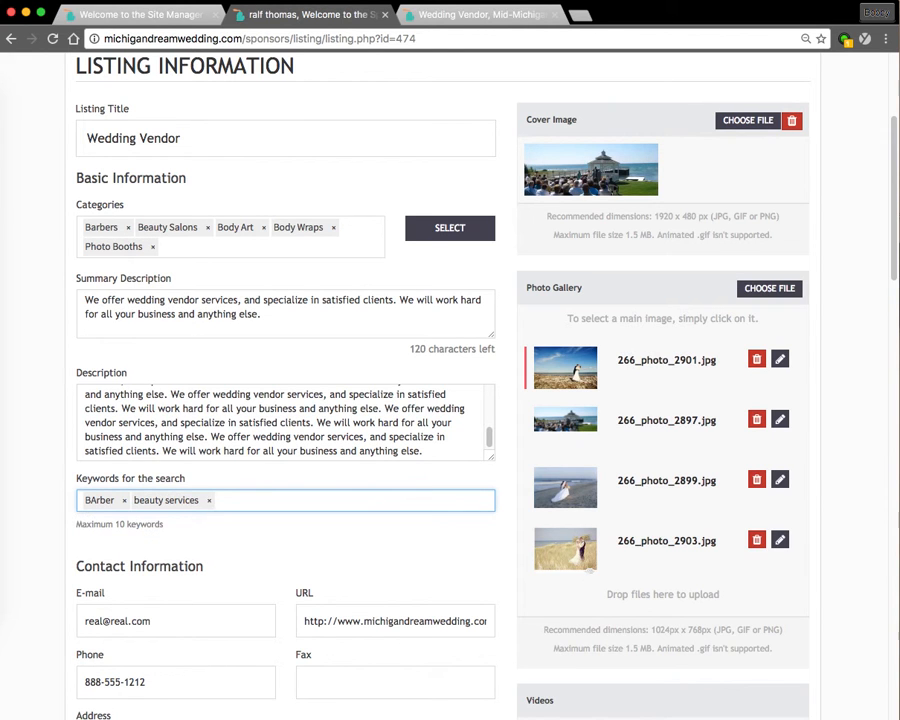
text(HAR)
key(BackSpace)
text(IR)
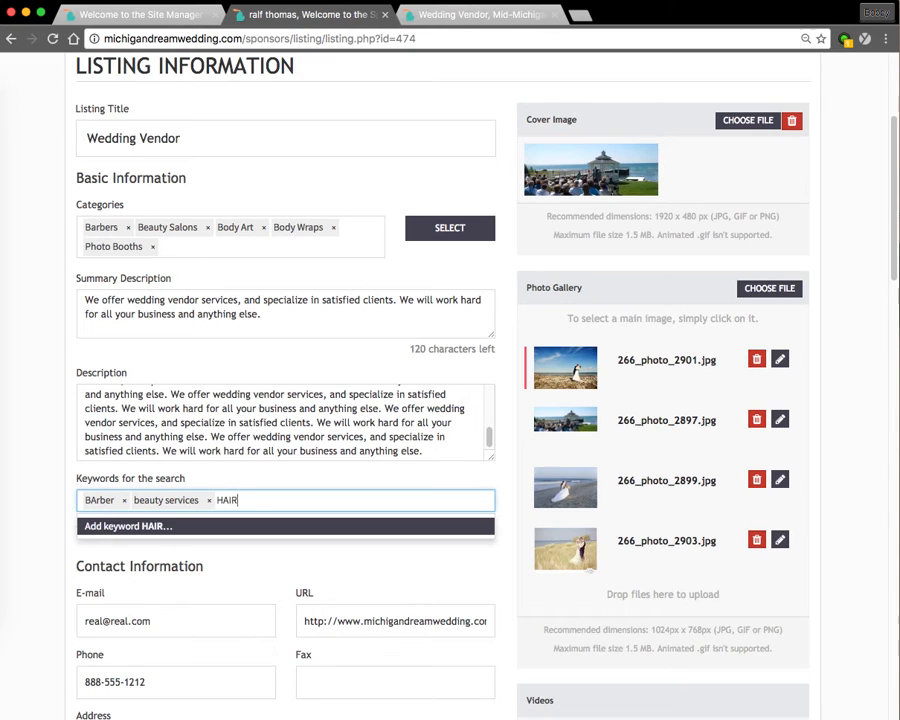
key(Return)
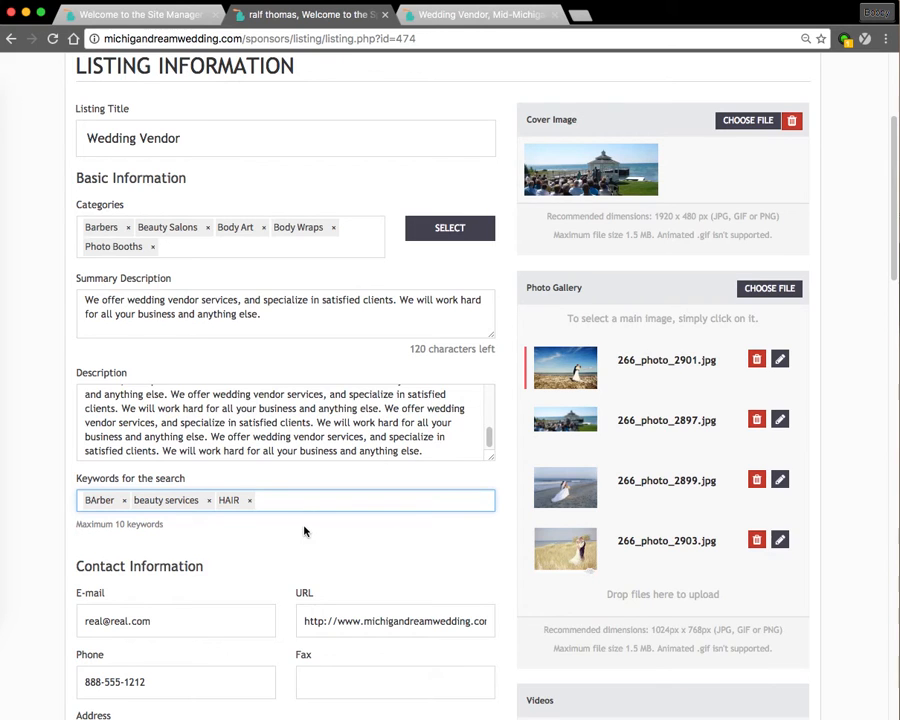
- Remove the separating dash in the contact phone number and re-enter its middle group with dashes
scroll(305, 531, down, 5)
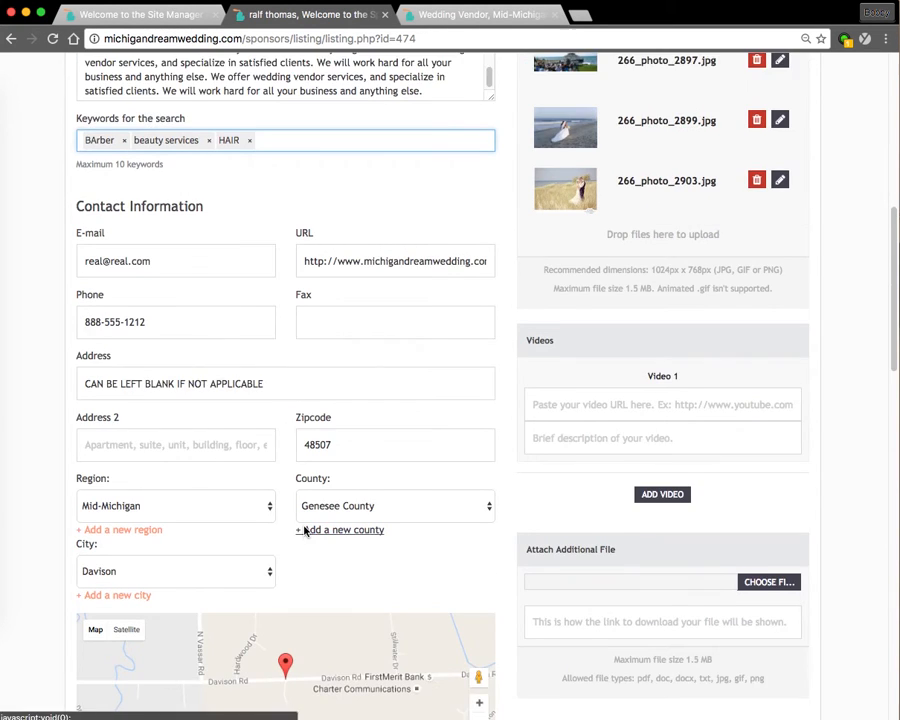
scroll(305, 531, down, 2)
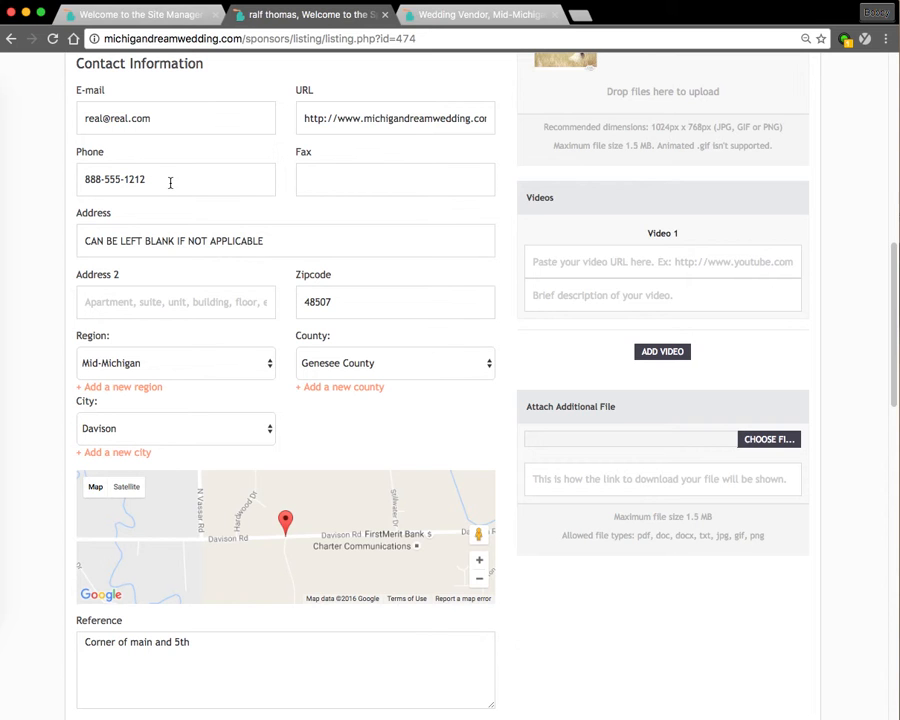
click(103, 178)
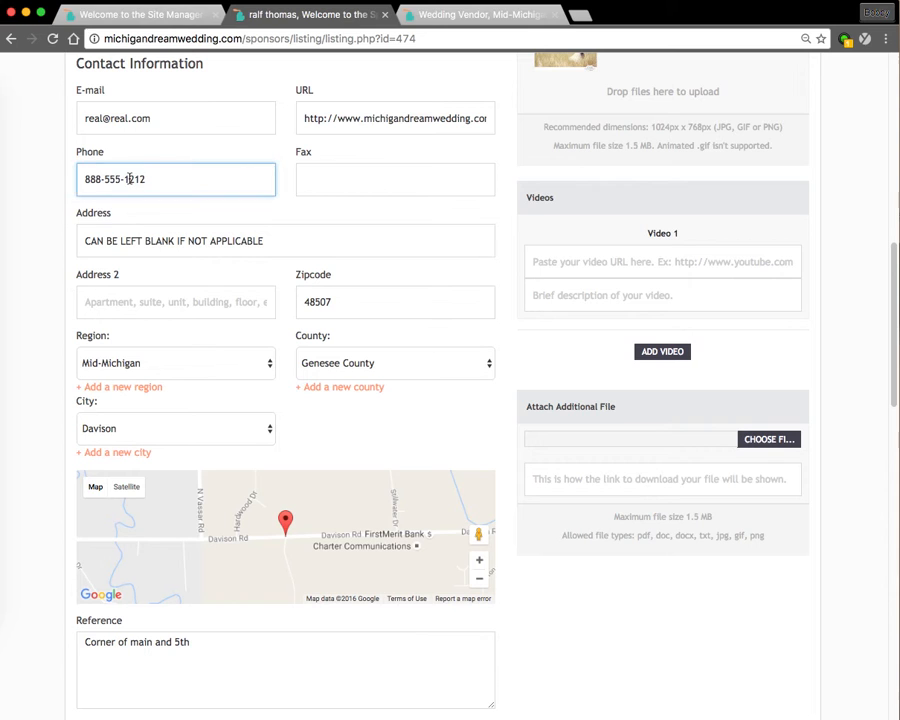
click(127, 178)
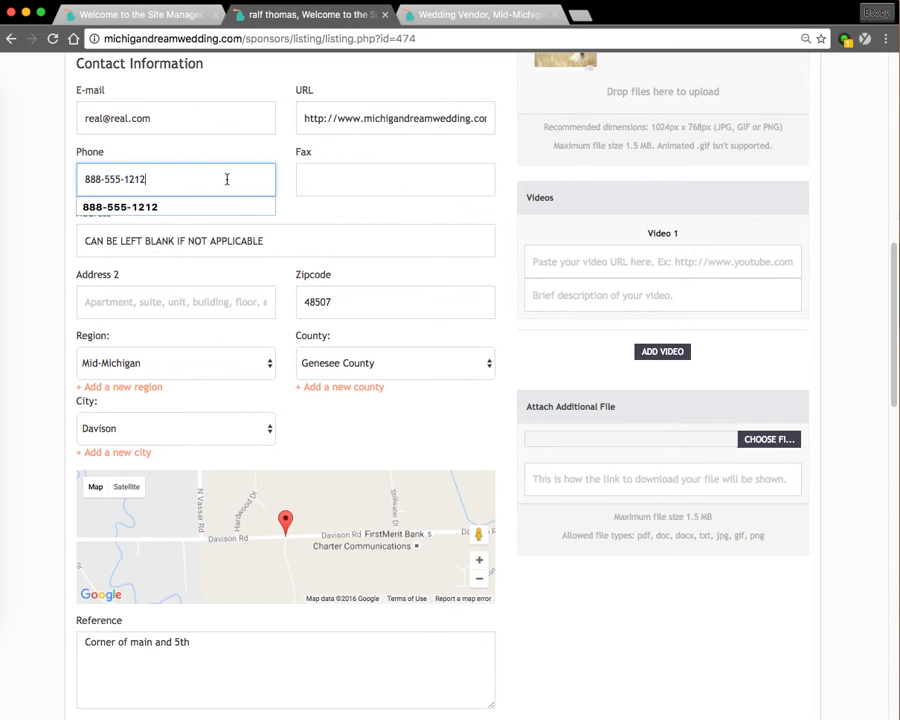
click(119, 179)
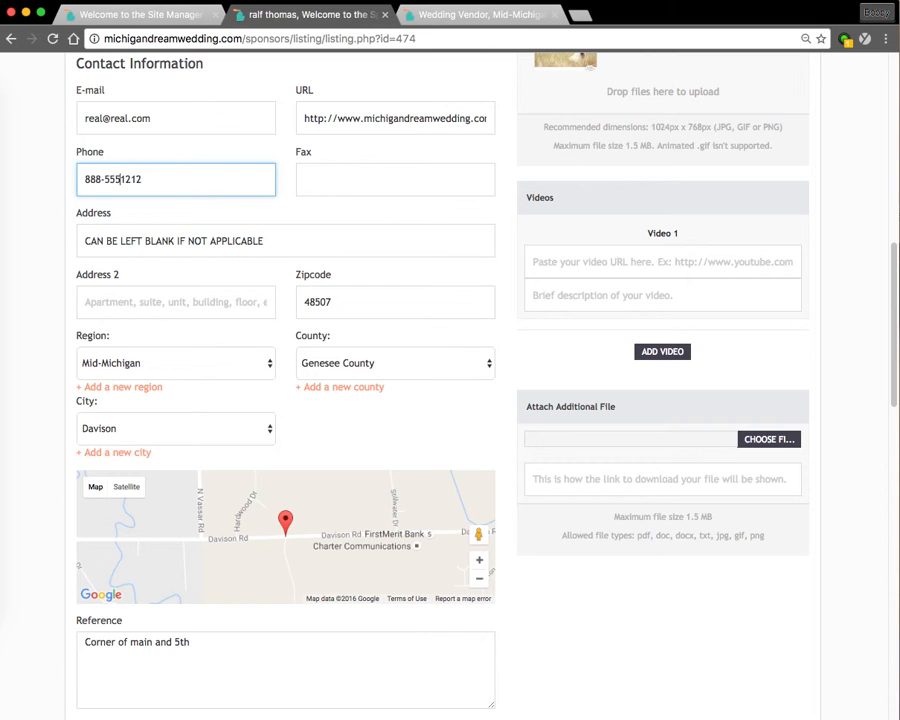
key(BackSpace)
text(-555-)
- Delete the placeholder text from the Address field so that it is blank
click(260, 240)
drag(295, 246, 4, 244)
key(BackSpace)
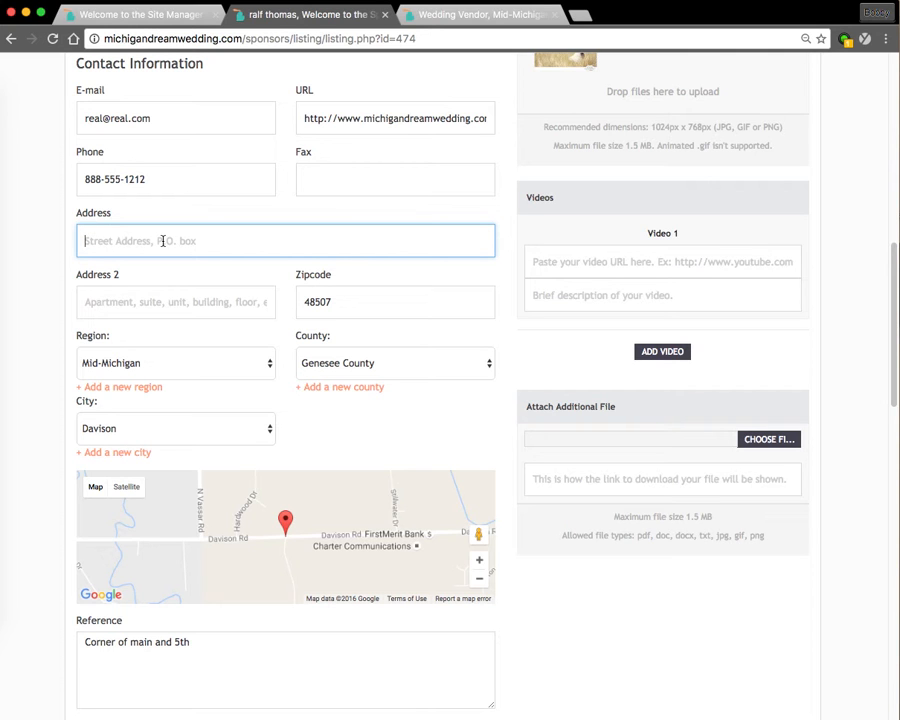
- Select Mid-Michigan as the region and Genesee County as the county, and check the available cities without changing Davison
click(345, 300)
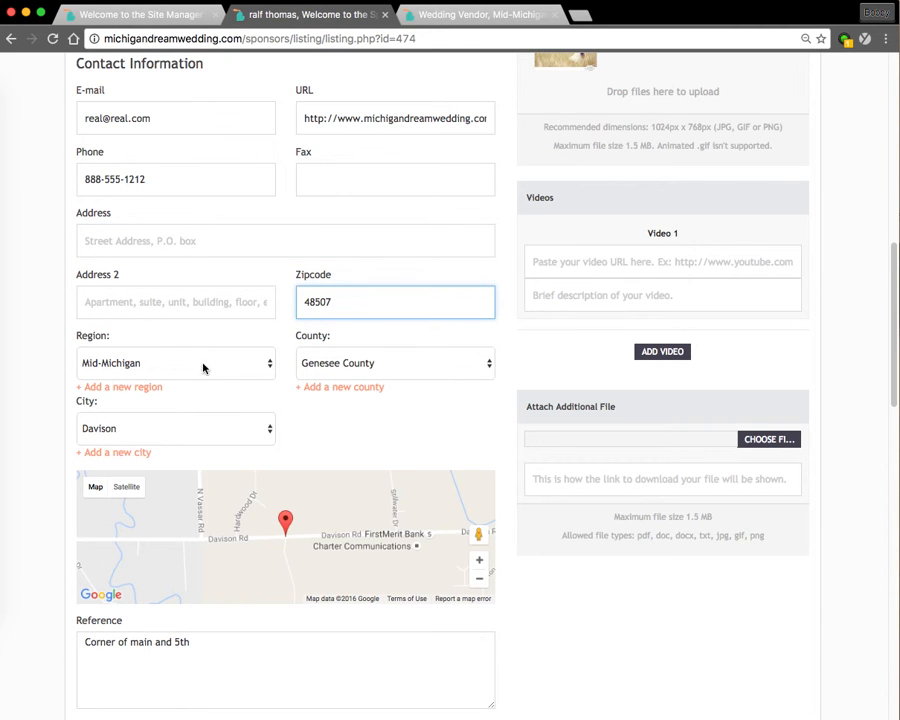
click(162, 364)
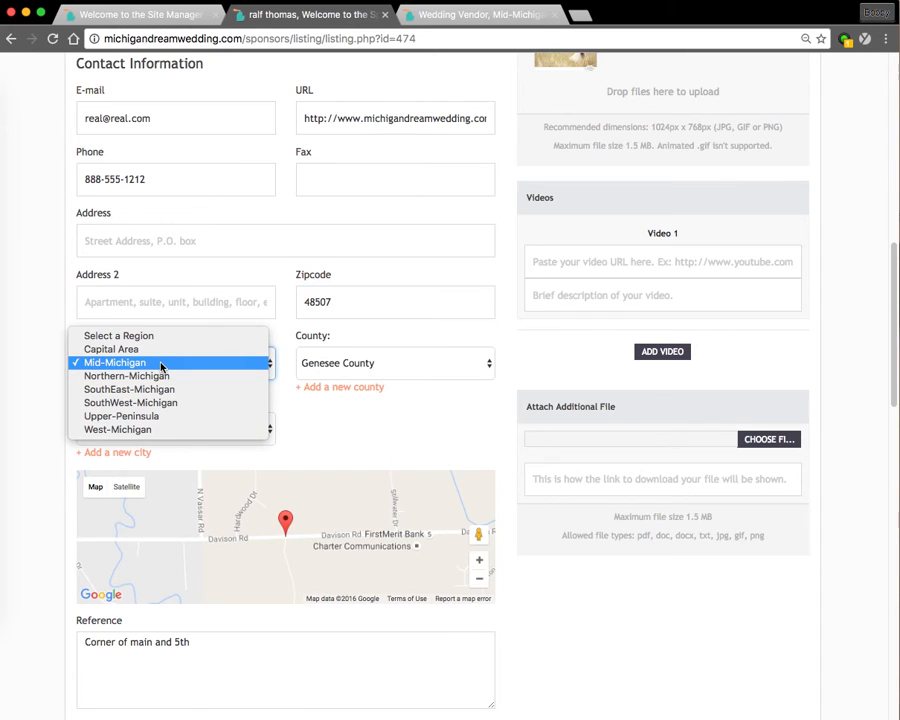
click(162, 363)
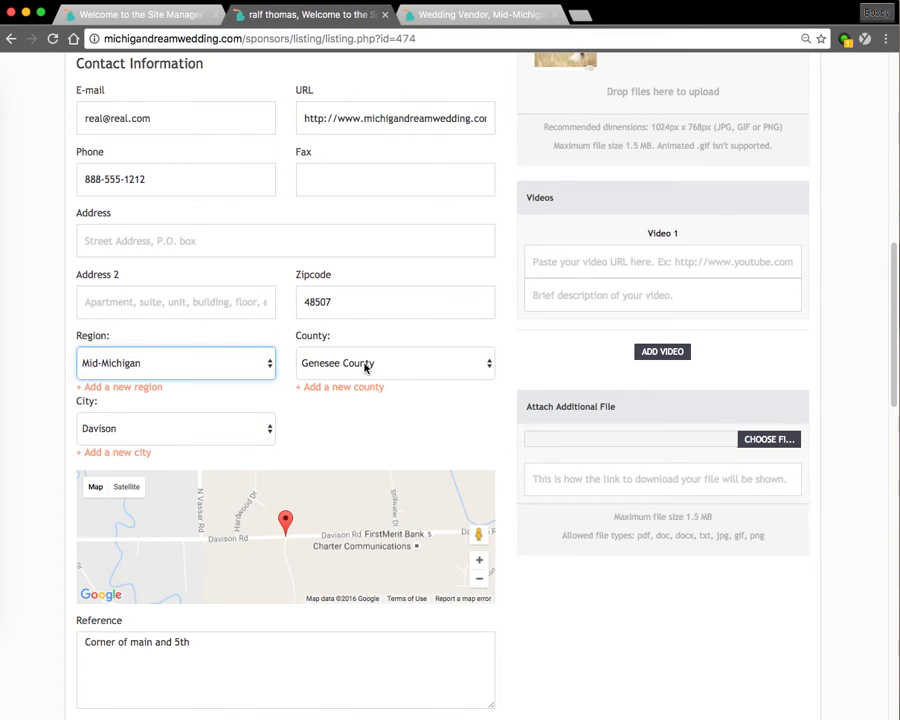
click(397, 367)
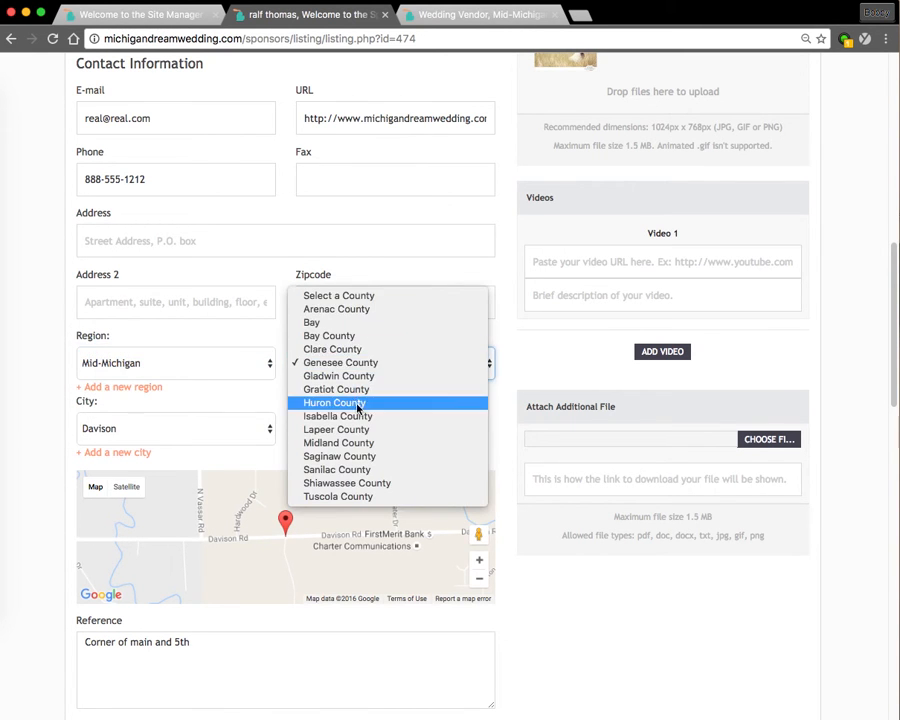
click(361, 361)
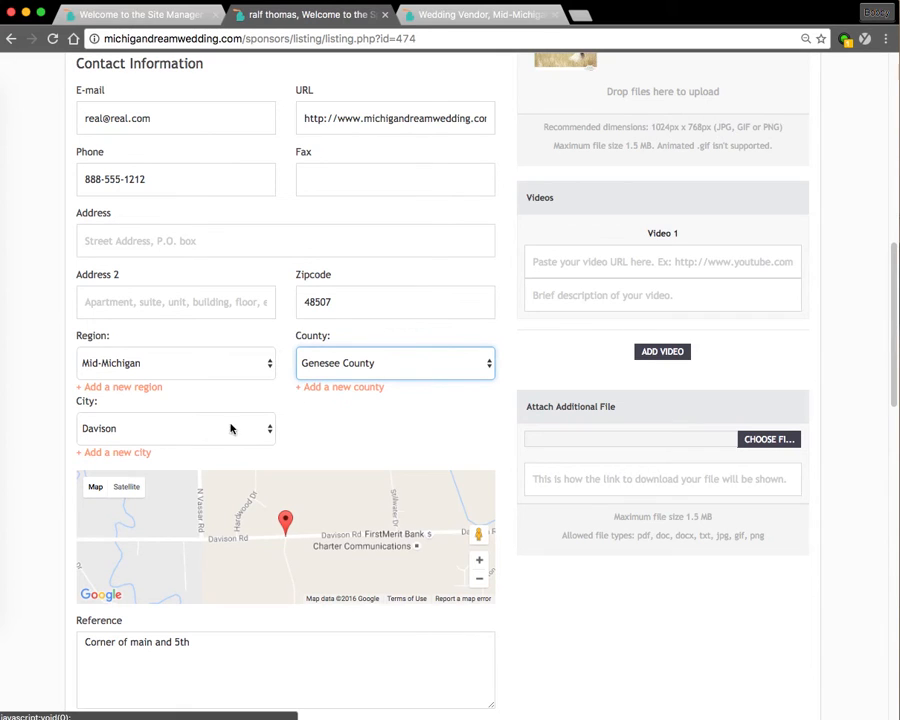
click(138, 440)
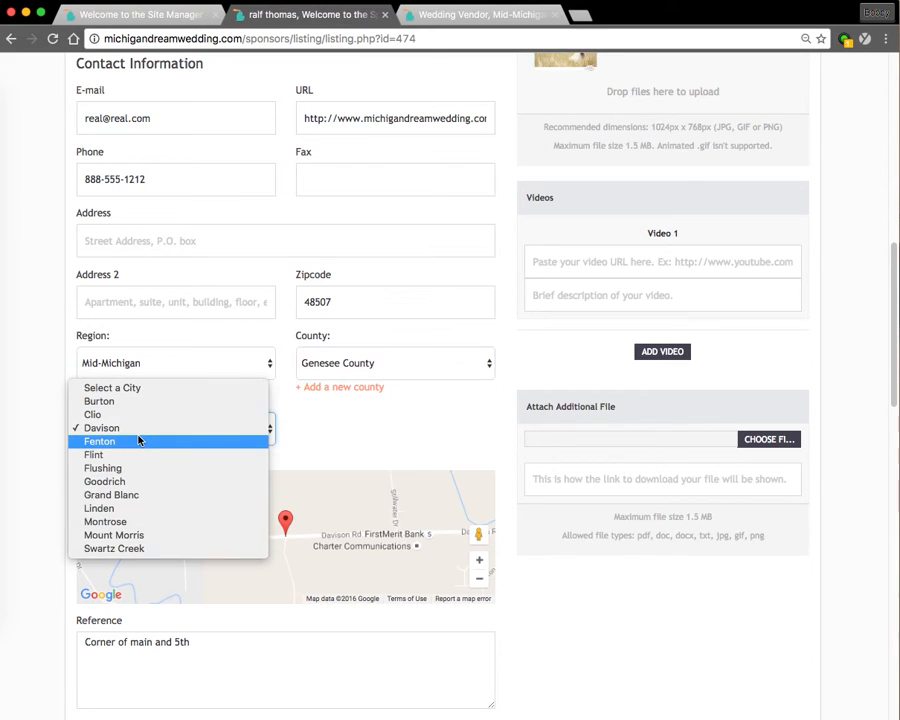
click(357, 430)
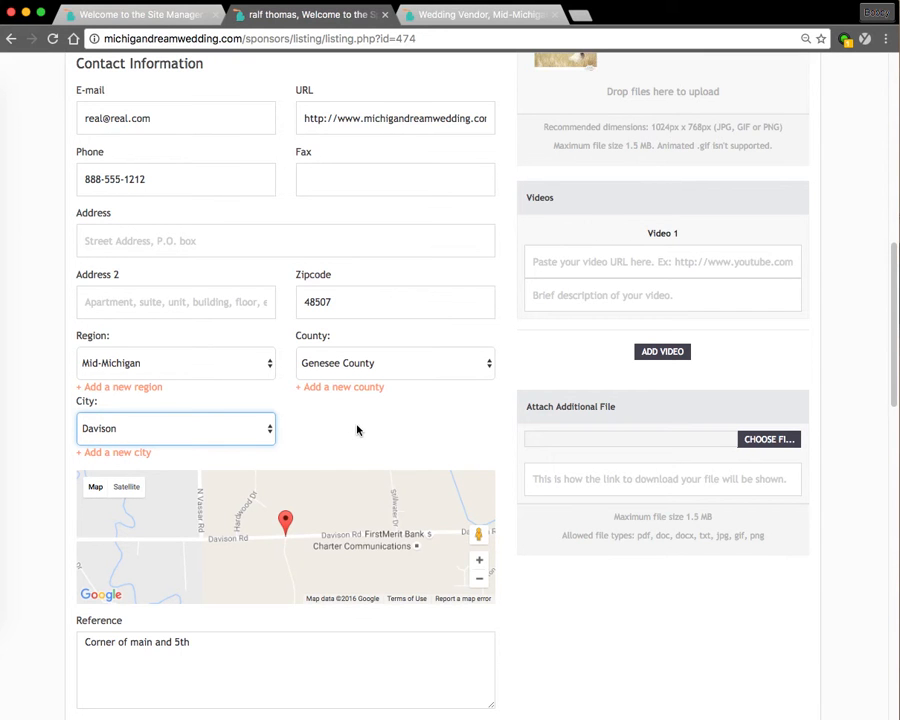
- Examine the location map and the directions text in the contact information's Reference field
scroll(357, 430, down, 3)
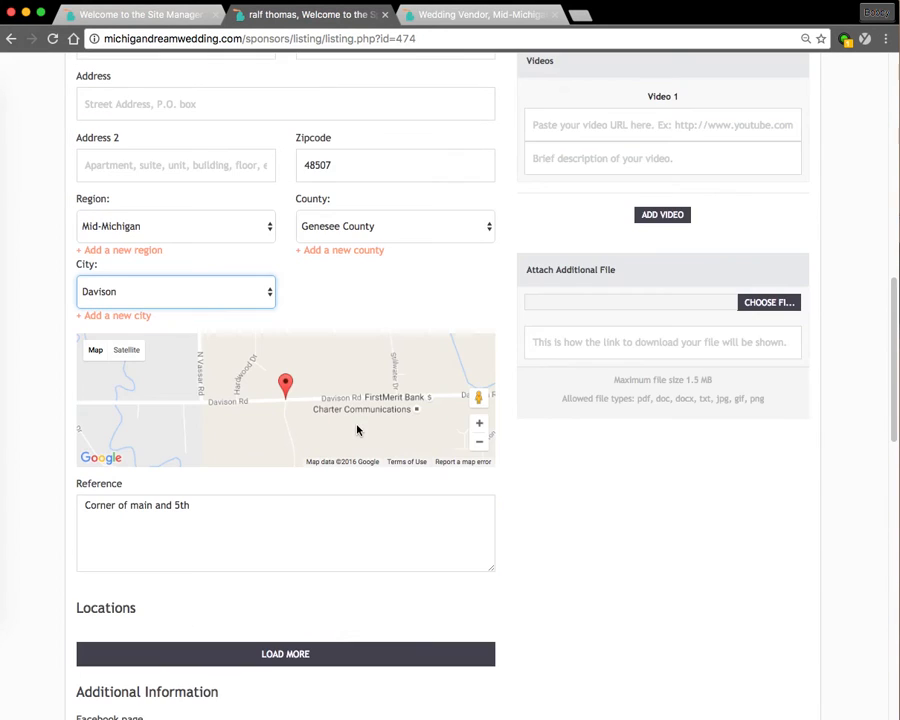
scroll(357, 430, down, 2)
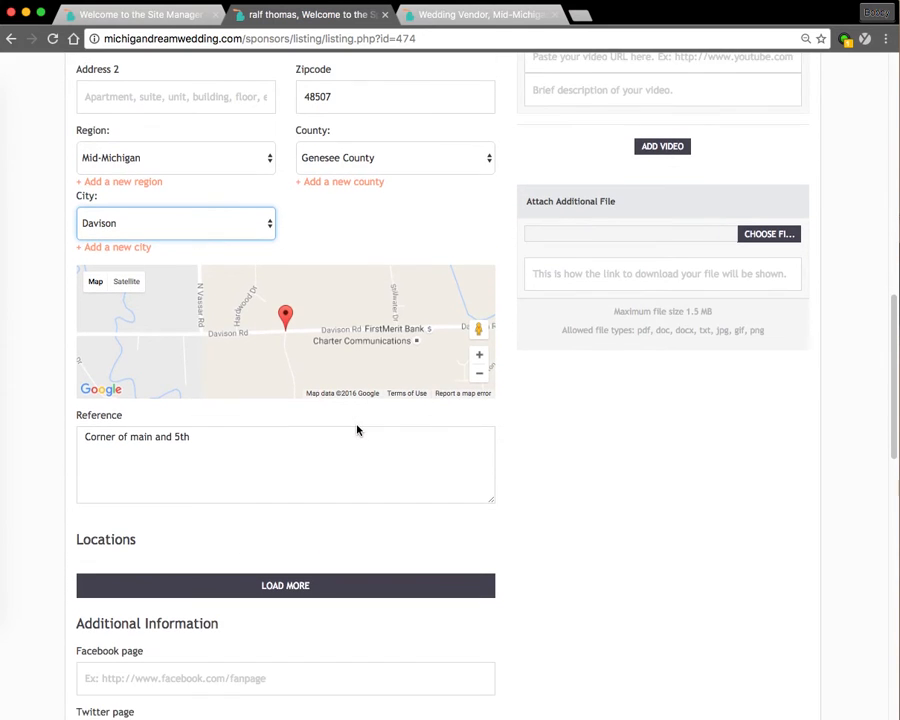
scroll(357, 430, down, 3)
click(223, 315)
key(super+a)
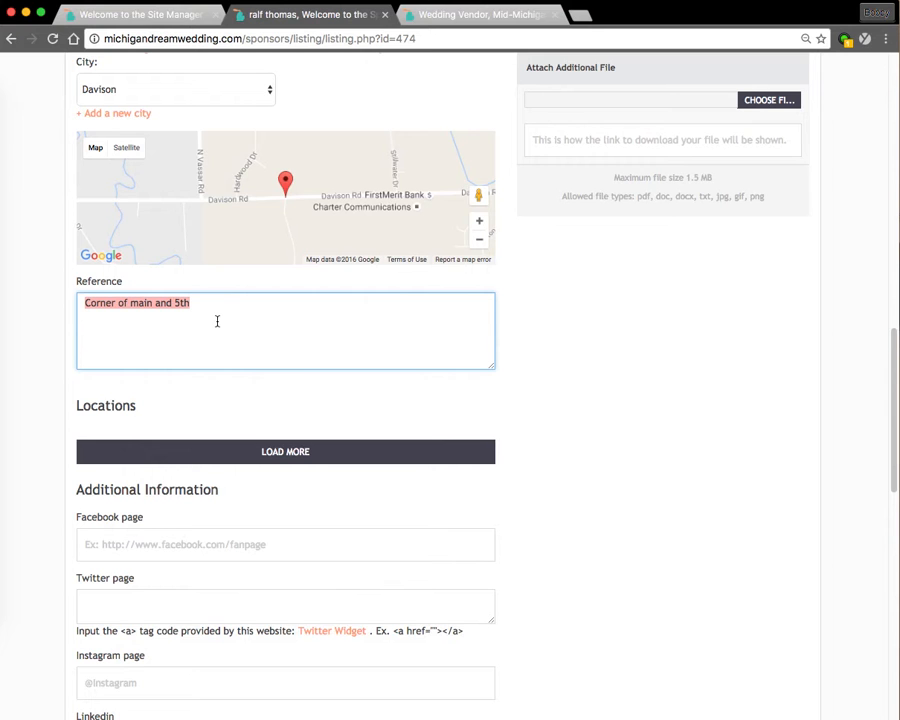
click(217, 321)
- Add an extra location to the listing's Locations section
scroll(255, 380, down, 2)
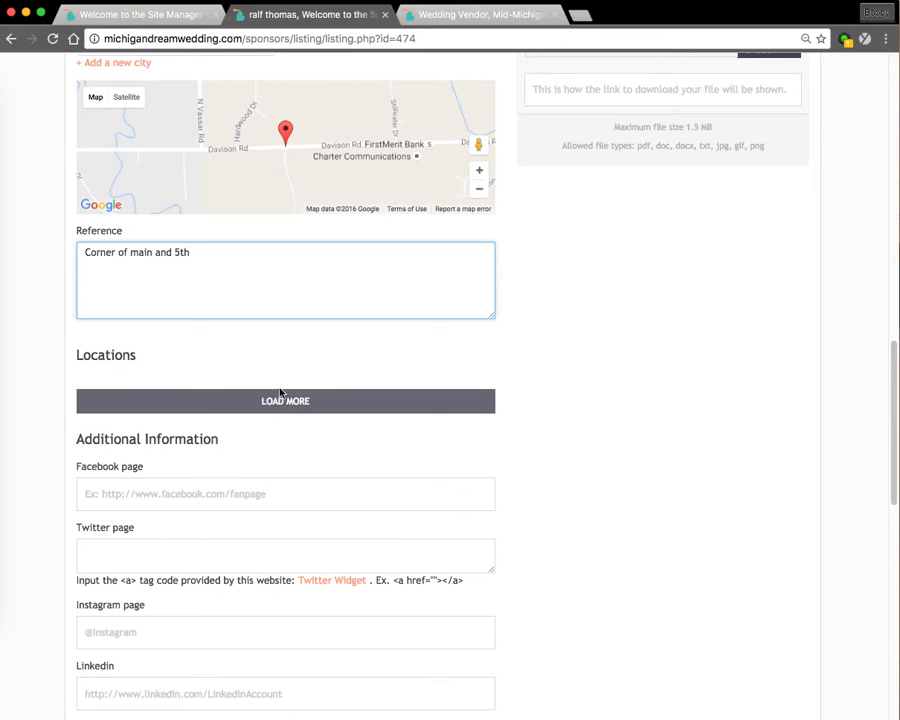
click(333, 402)
click(90, 436)
scroll(253, 500, down, 2)
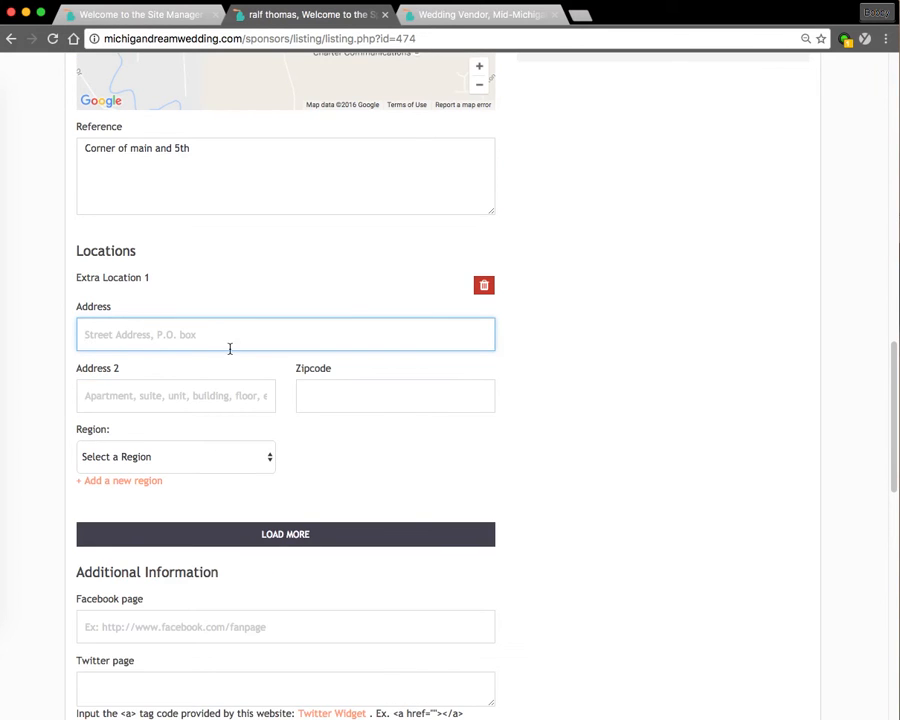
- Set the extra location's region to SouthEast-Michigan, its county to Livingston County and its city to Howell
click(138, 456)
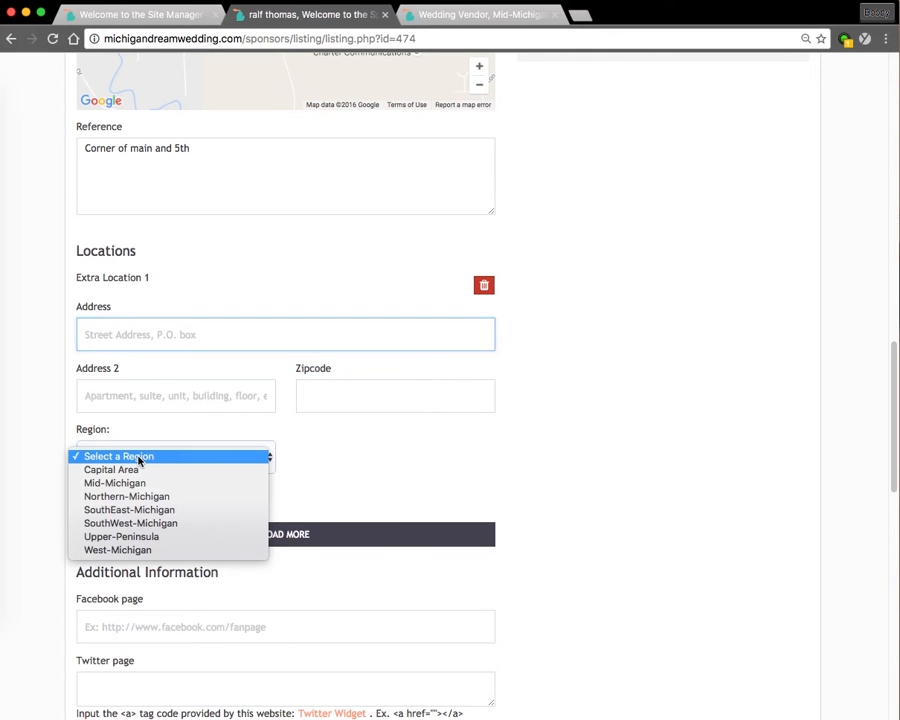
click(129, 510)
click(371, 456)
click(344, 510)
click(115, 518)
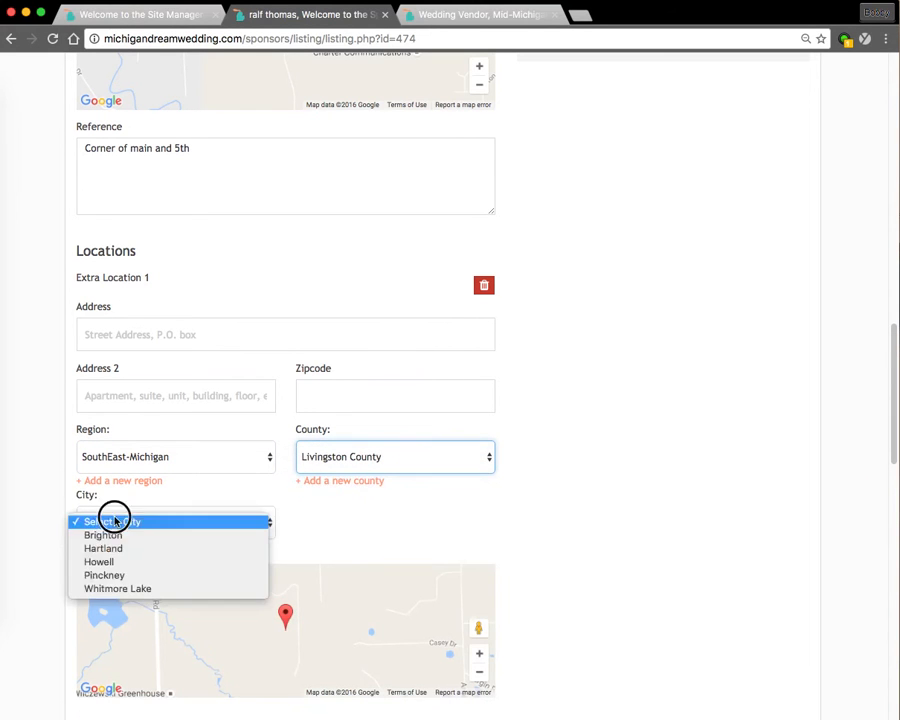
click(100, 559)
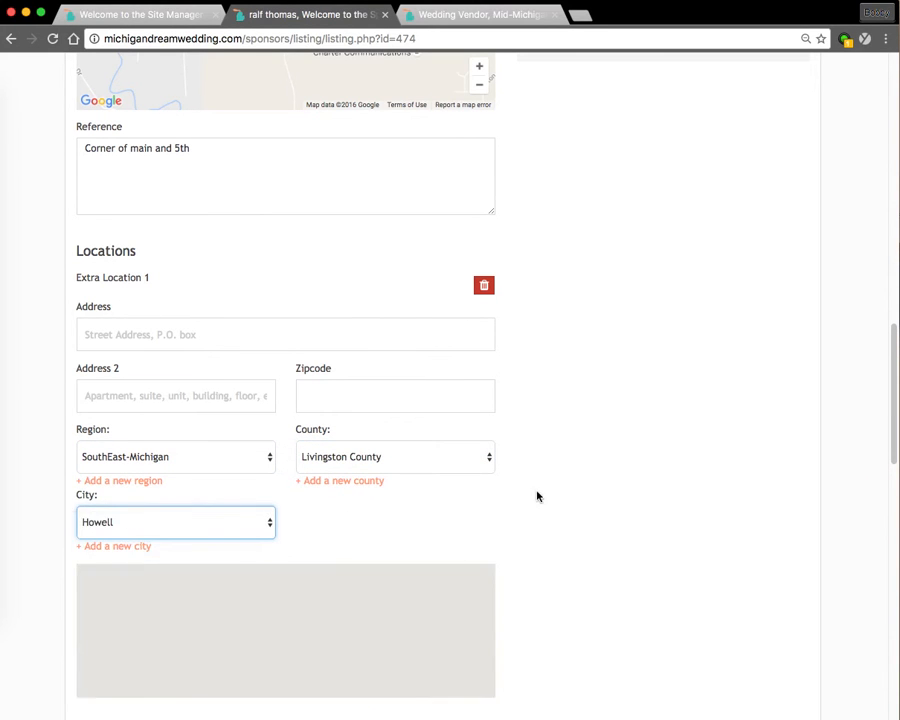
- Enter 48490 as the extra location's zipcode
scroll(537, 494, down, 2)
click(327, 286)
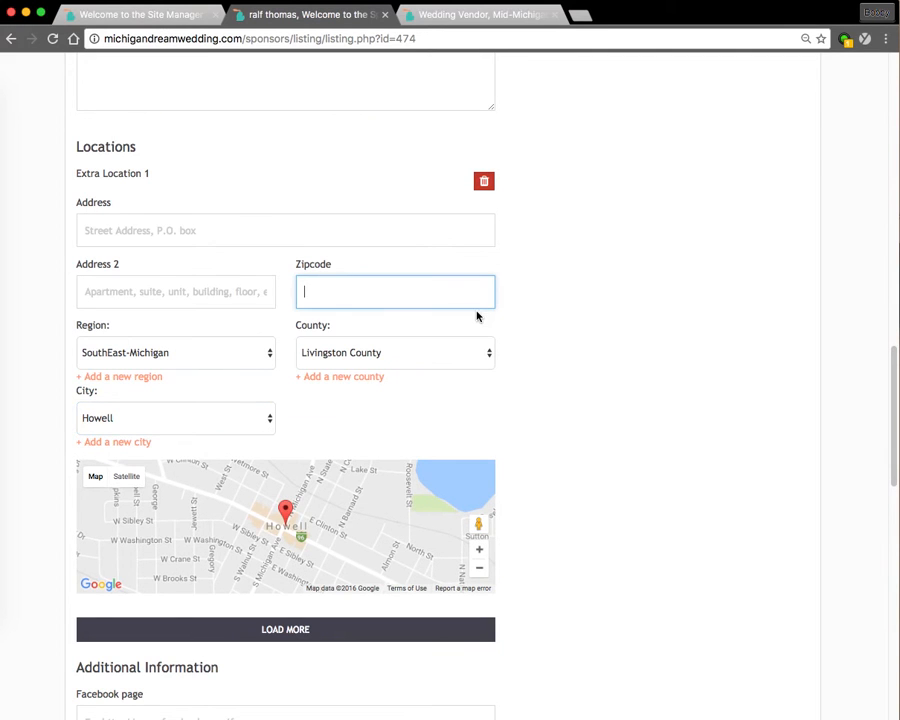
text(48490)
drag(358, 295, 279, 293)
- Examine the Facebook, Twitter, Instagram, Linkedin, Features and Hours fields, and the SEO title and page name
scroll(679, 440, down, 5)
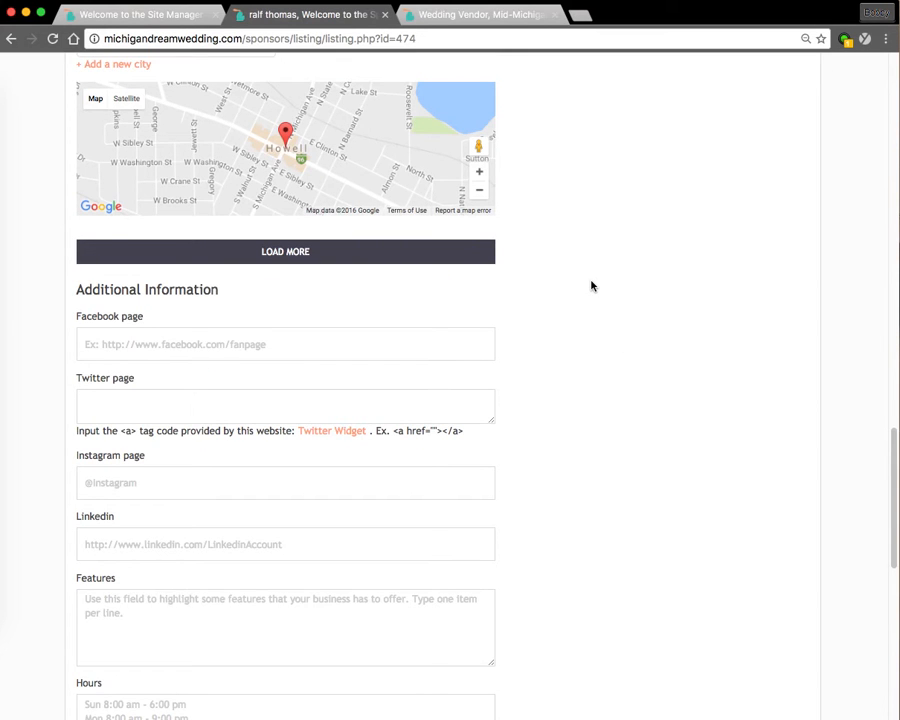
scroll(589, 285, down, 2)
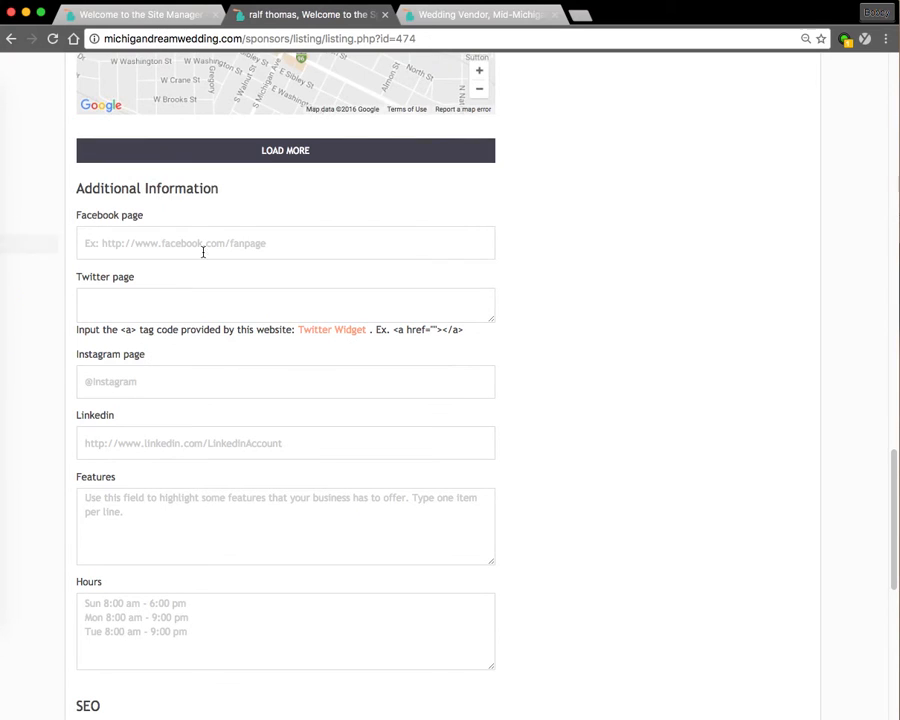
click(205, 248)
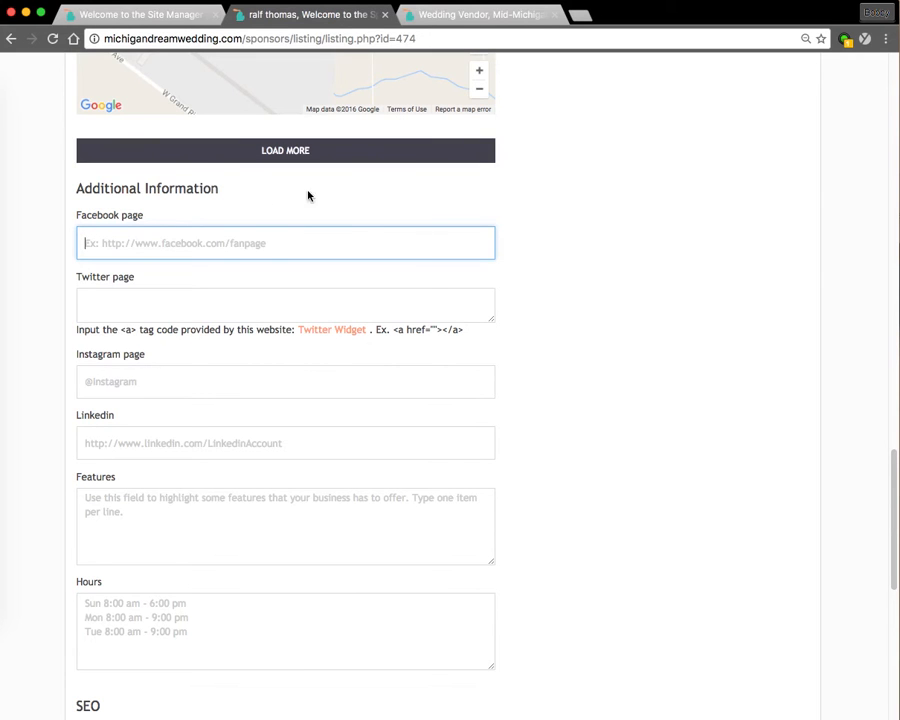
click(181, 316)
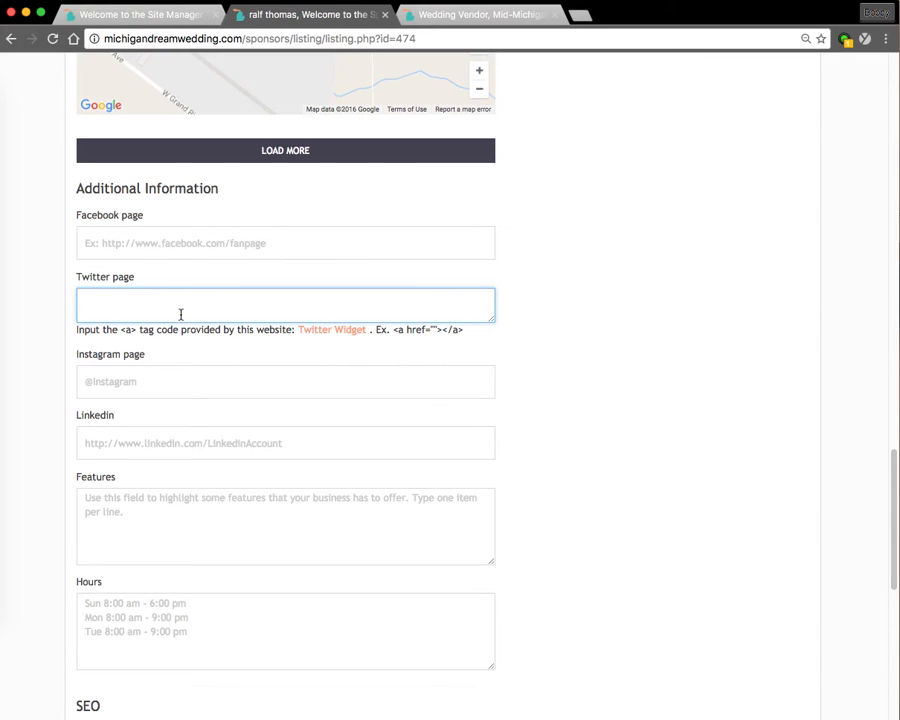
click(170, 381)
click(168, 445)
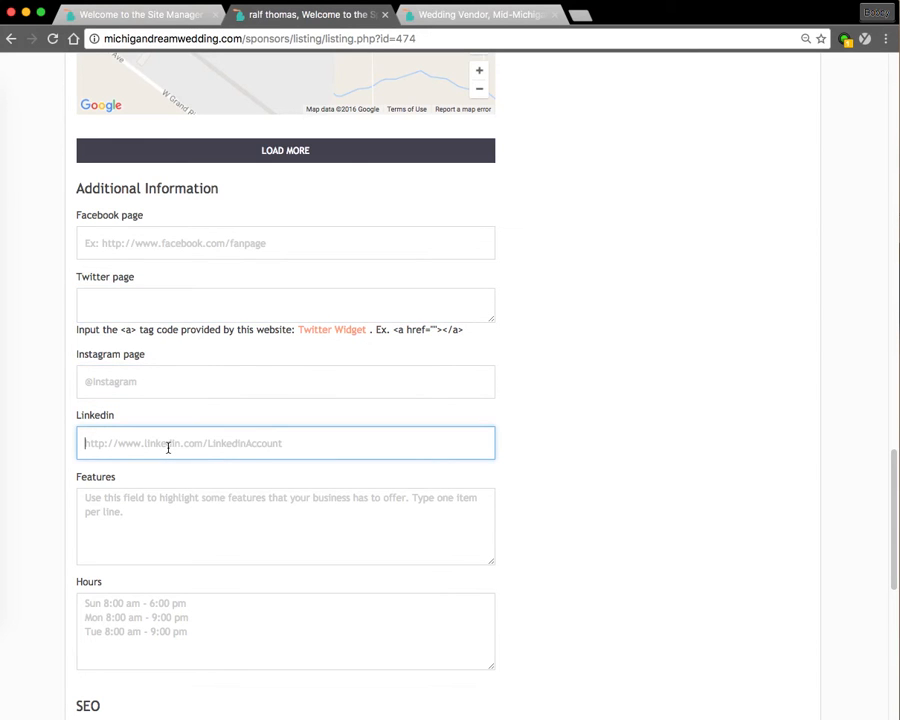
scroll(168, 447, down, 3)
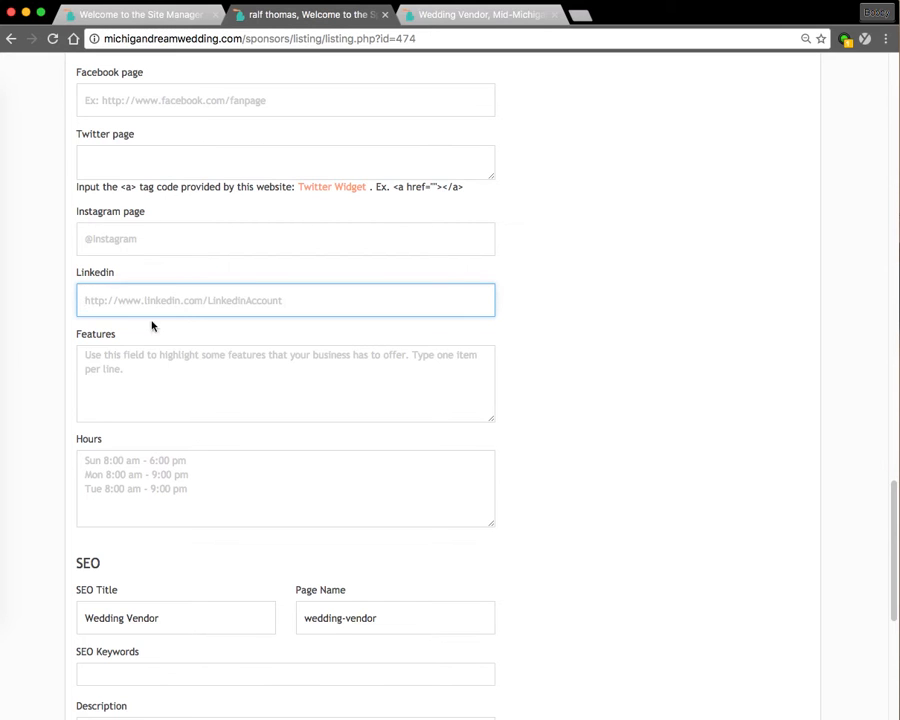
click(209, 382)
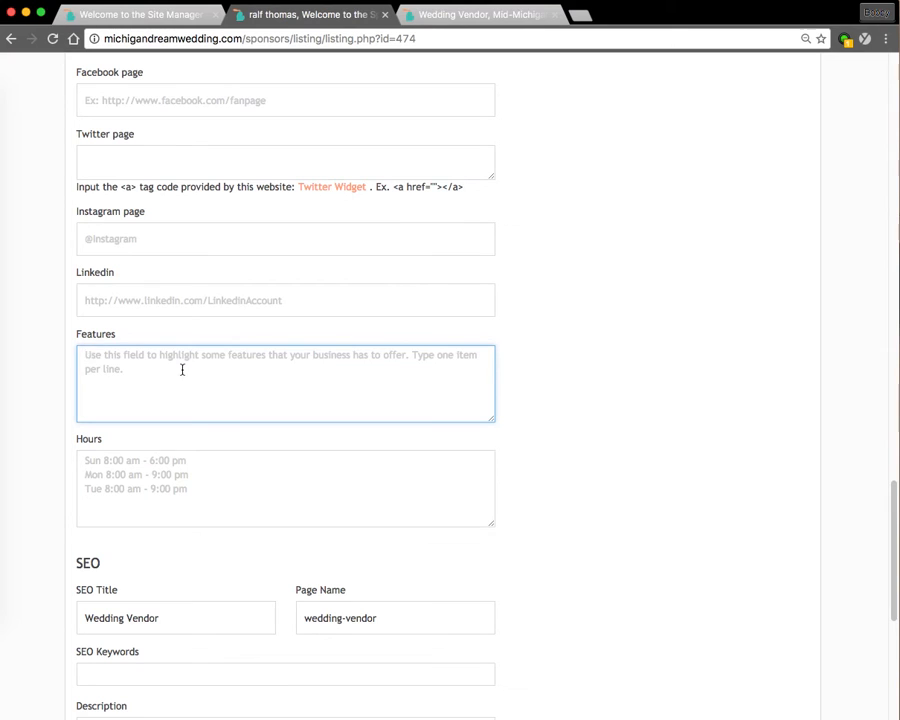
click(175, 478)
scroll(175, 557, down, 3)
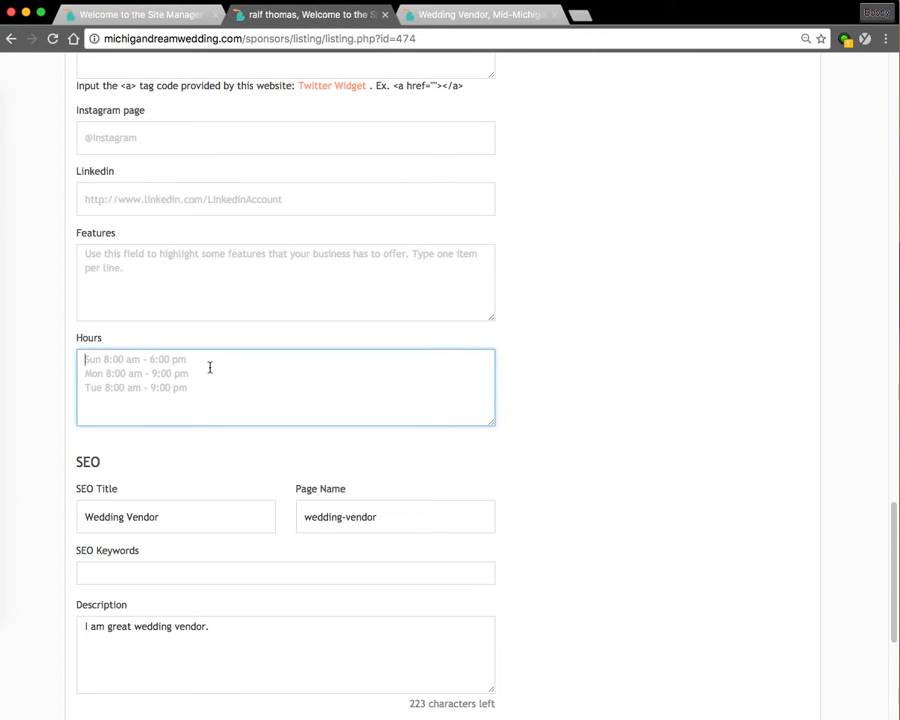
scroll(210, 420, down, 5)
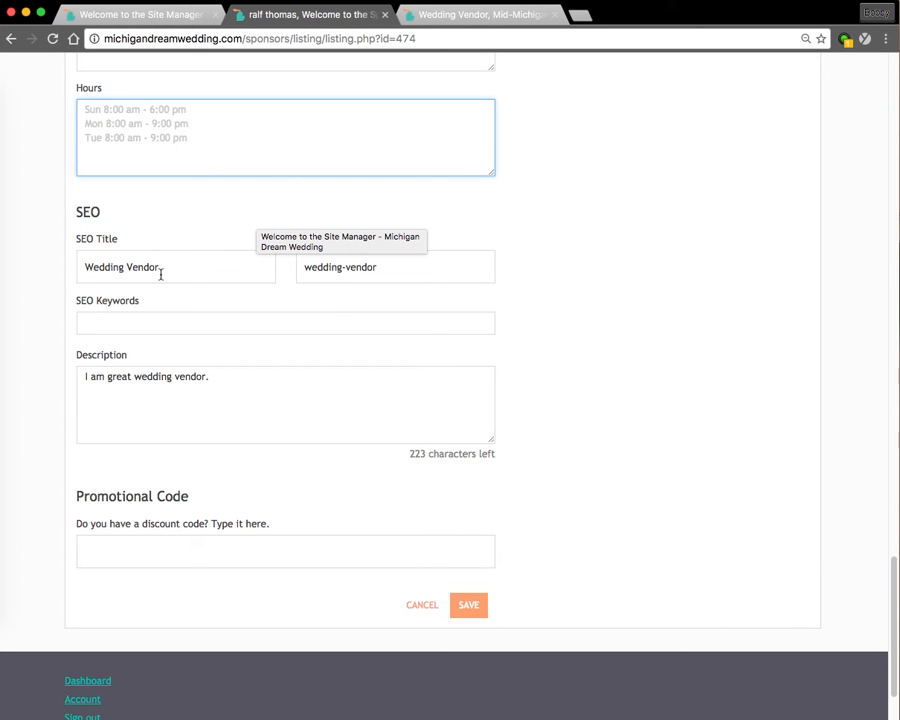
click(698, 249)
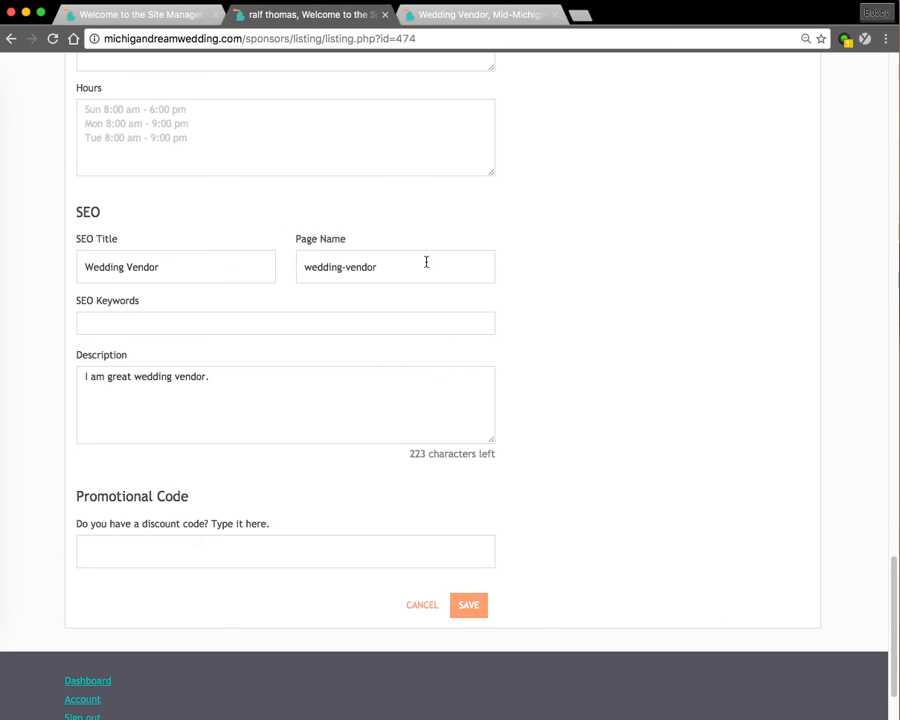
- Add BARBER, WEDDING and WEDDING HAIR DESIGNS to the listing's SEO keywords
click(166, 327)
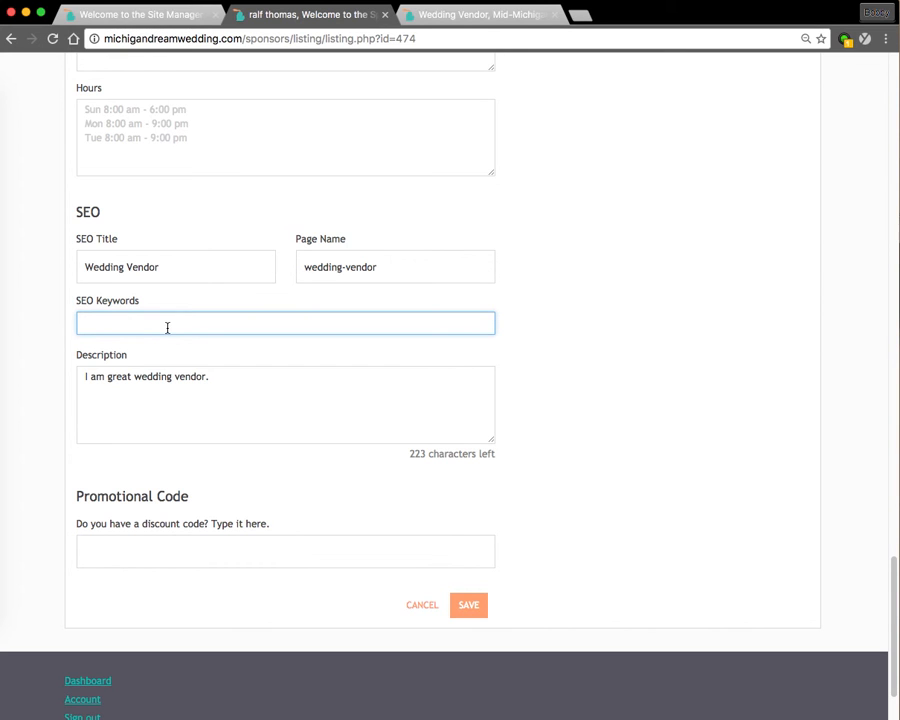
text(BARBER)
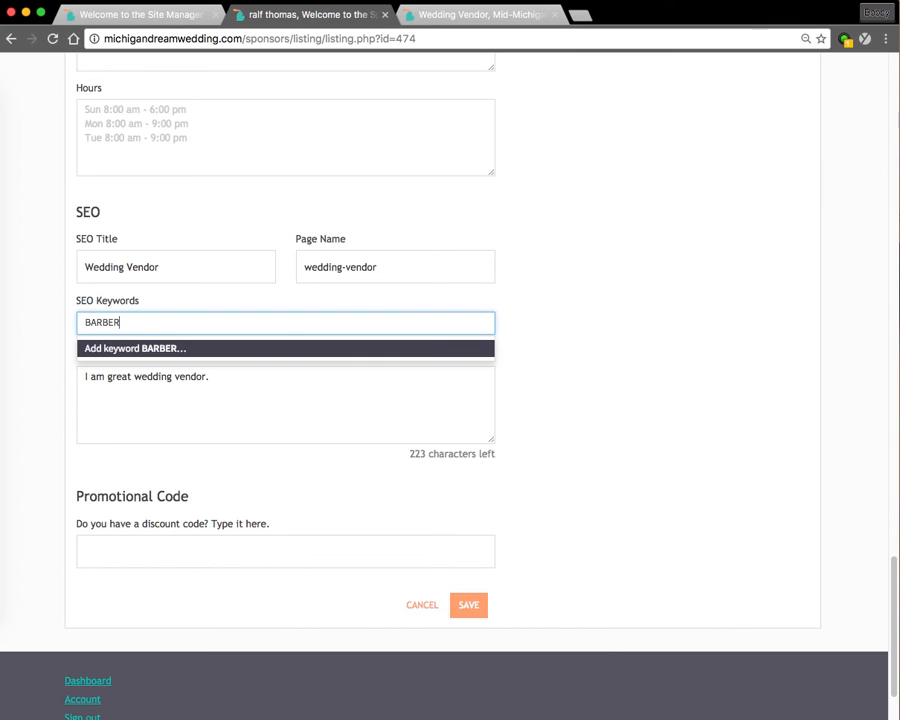
key(Return)
text(WEDDIN)
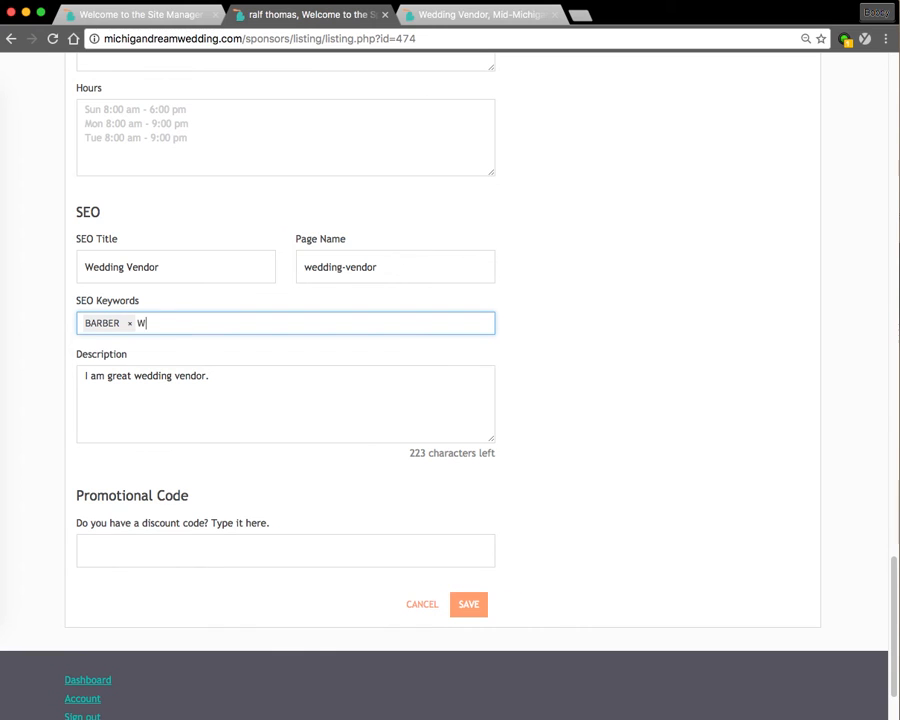
text(G)
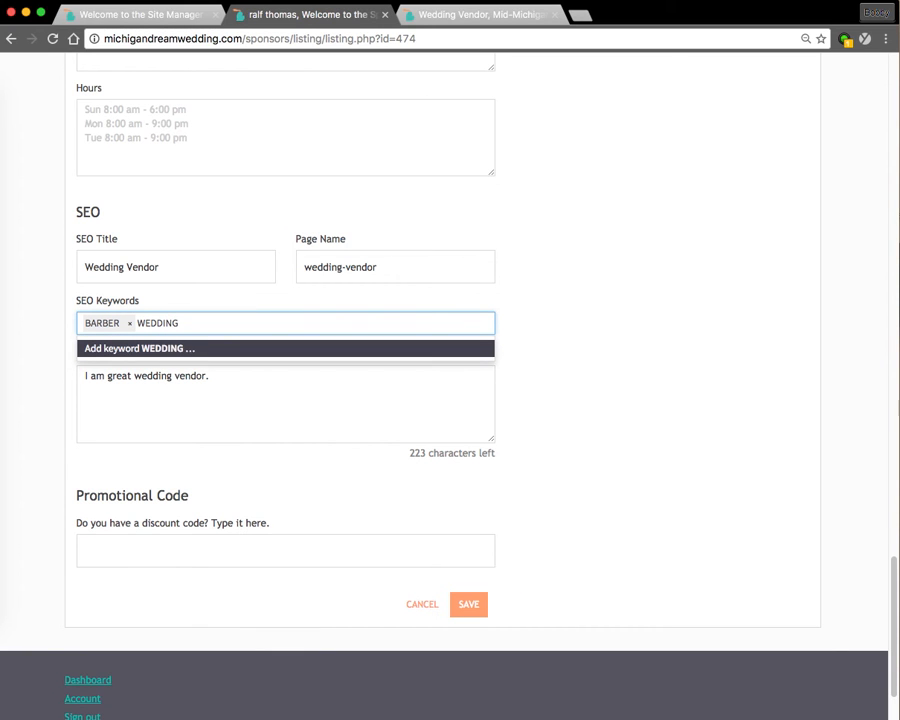
key(Return)
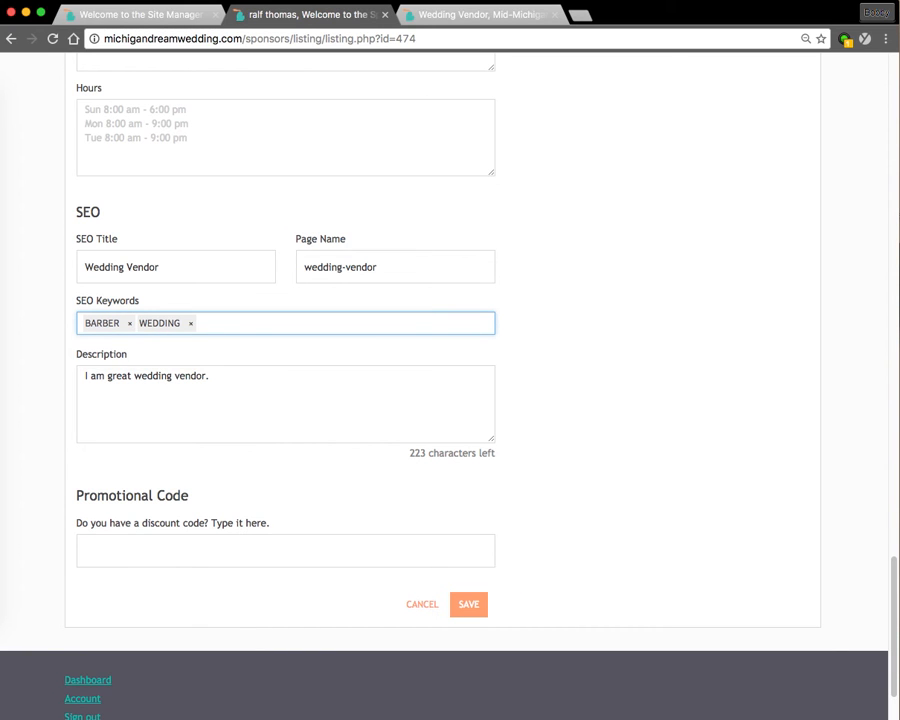
text(WEDDING HAIR DESIGNS)
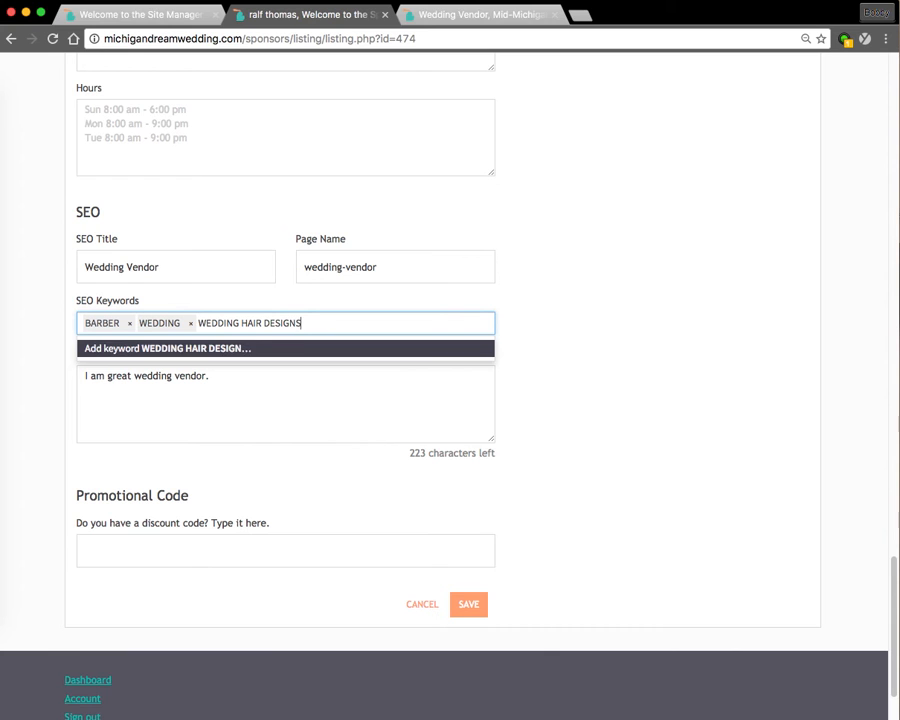
key(Return)
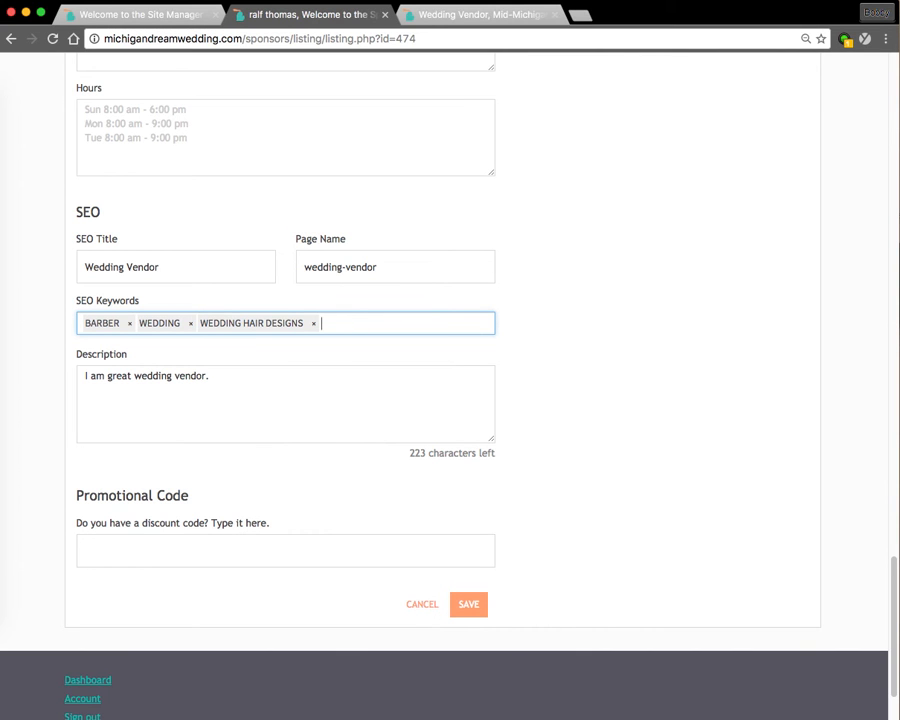
- Check the SEO description and promotional code fields, look back over the form, and save the listing
click(291, 382)
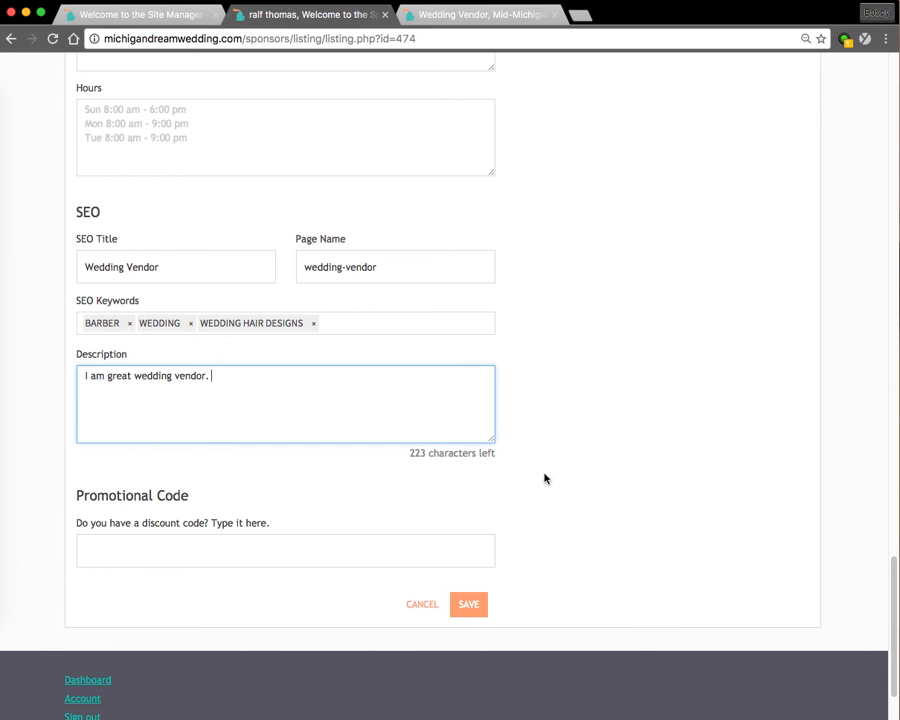
click(213, 547)
scroll(542, 458, down, 2)
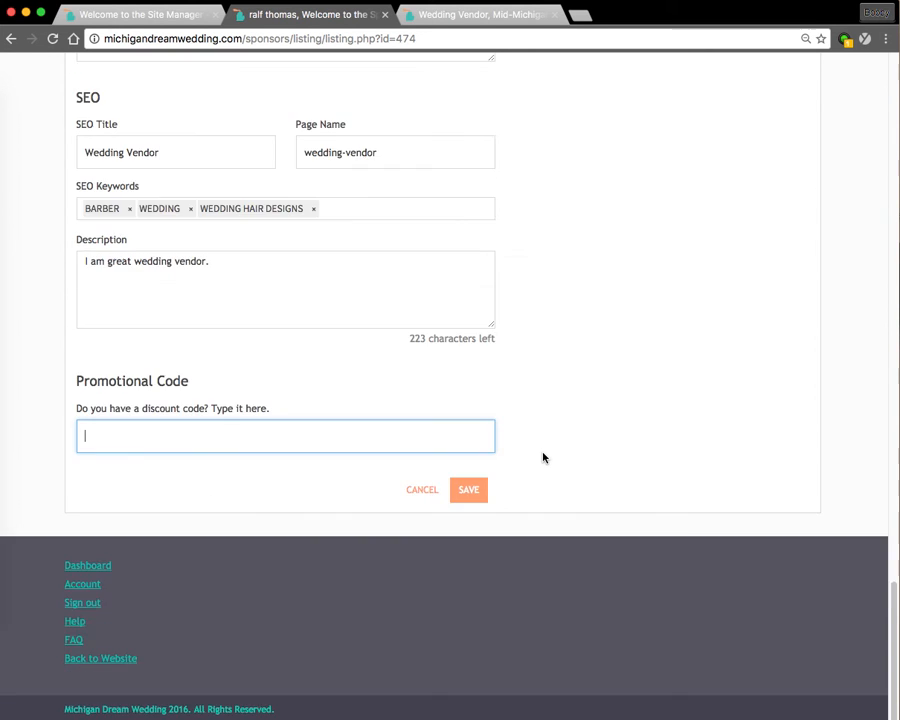
scroll(543, 458, up, 15)
scroll(543, 457, up, 4)
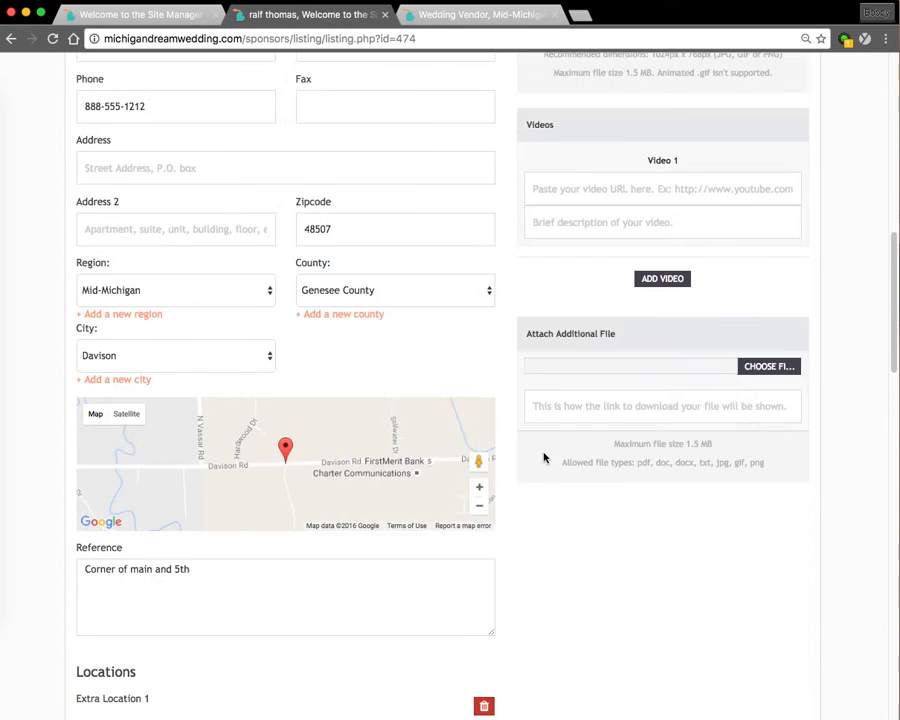
scroll(543, 456, down, 15)
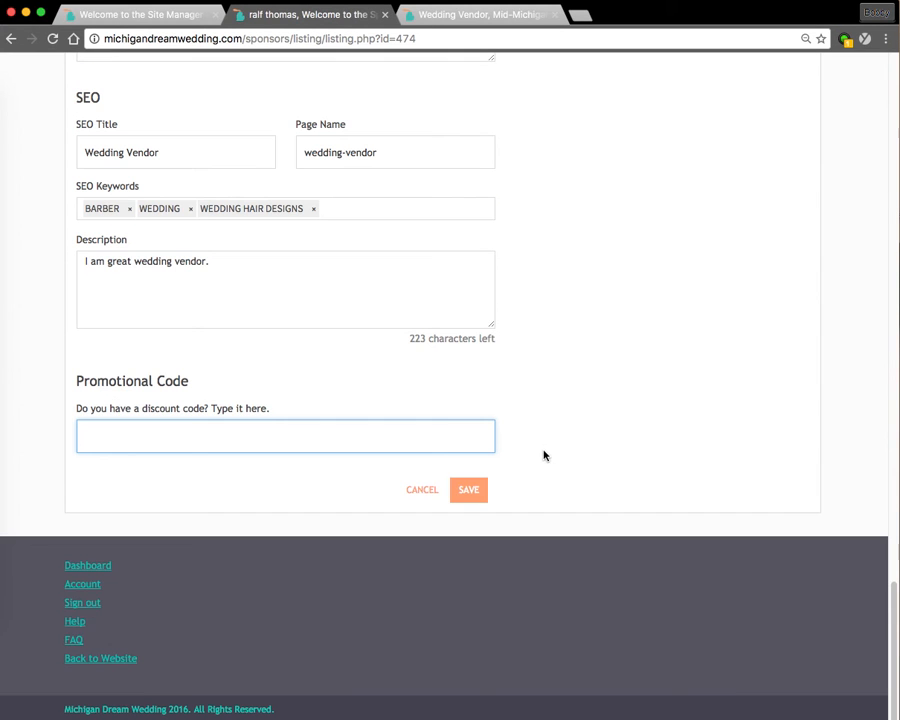
click(474, 494)
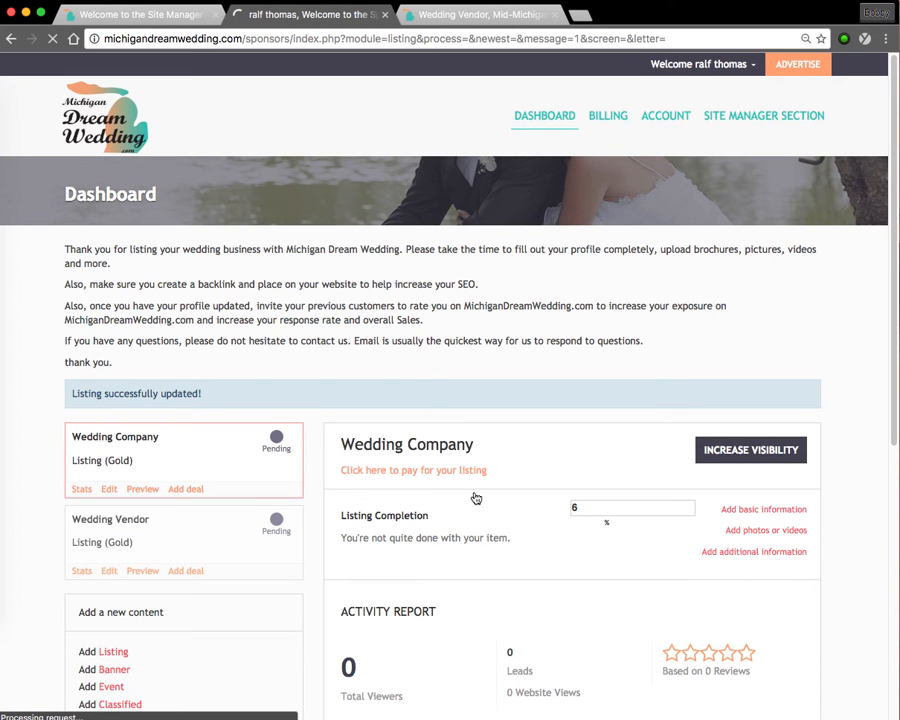
- Preview the Wedding Vendor listing and examine its categories, description, photos, contact details and extra location
click(143, 571)
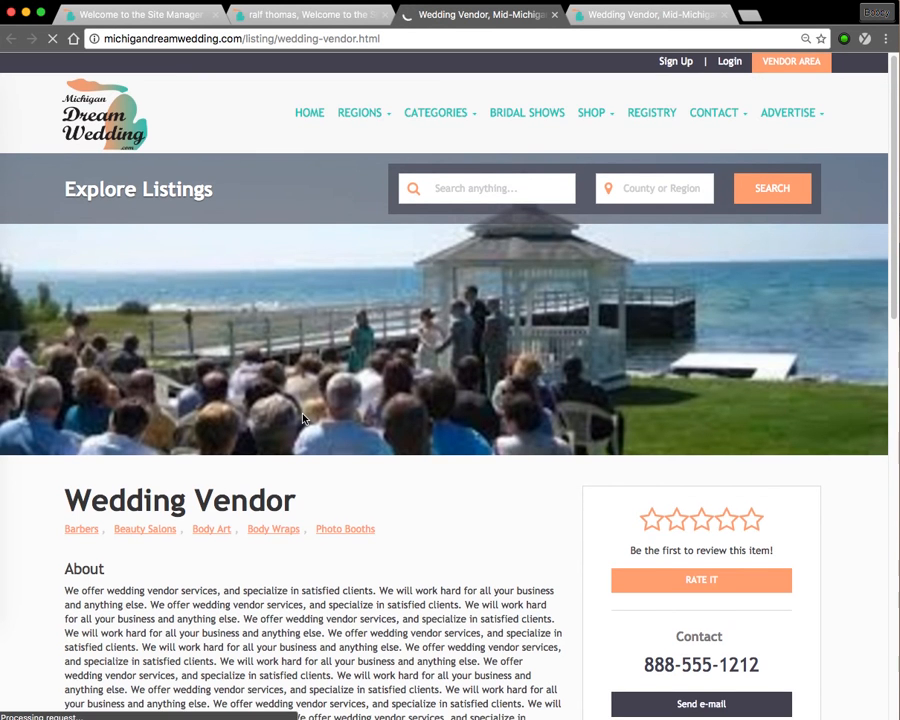
scroll(305, 418, down, 5)
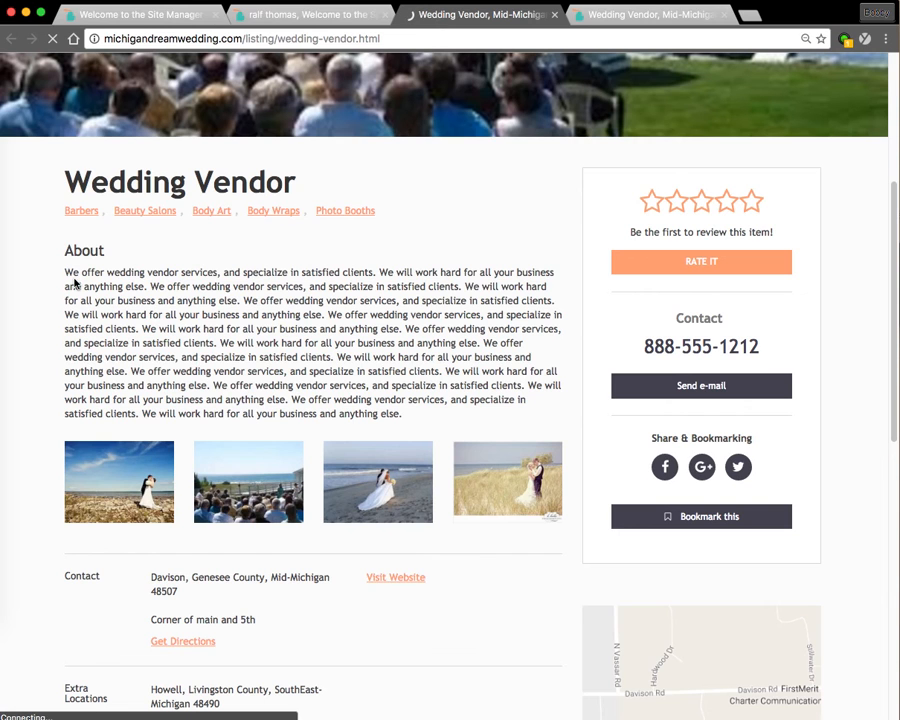
scroll(185, 512, down, 2)
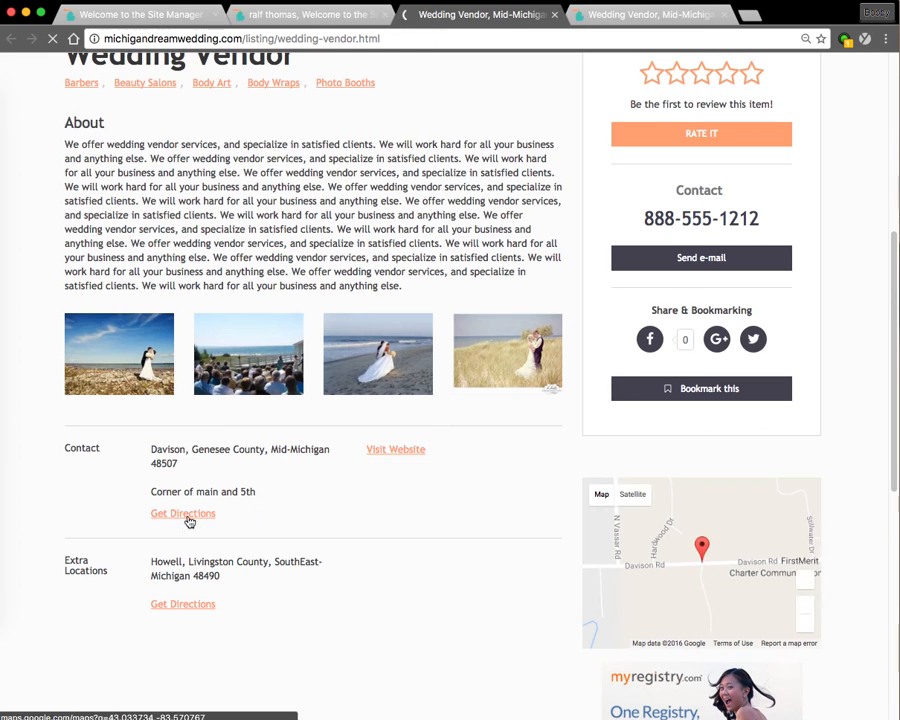
scroll(206, 647, down, 2)
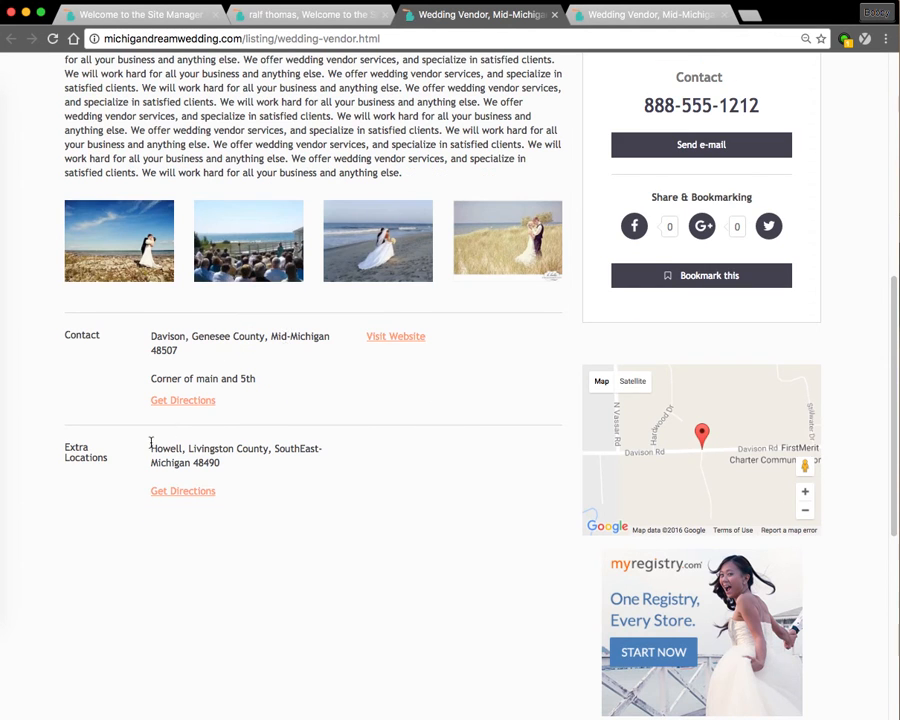
- Look over the Wedding Vendor preview's contact details, extra location, map, description, photos, and sharing and bookmarking options
scroll(368, 532, down, 6)
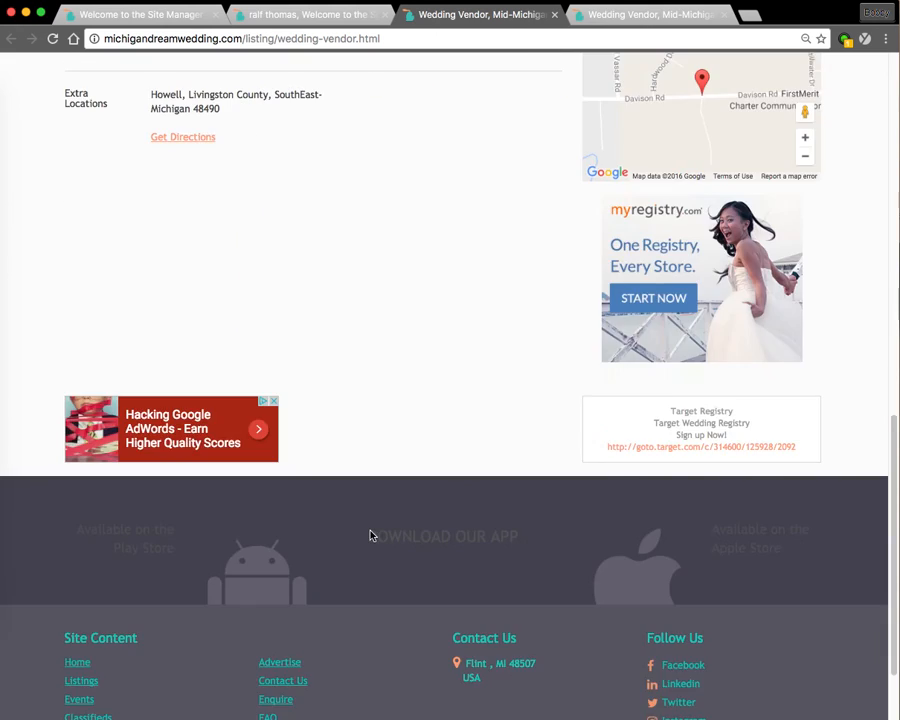
scroll(370, 535, up, 15)
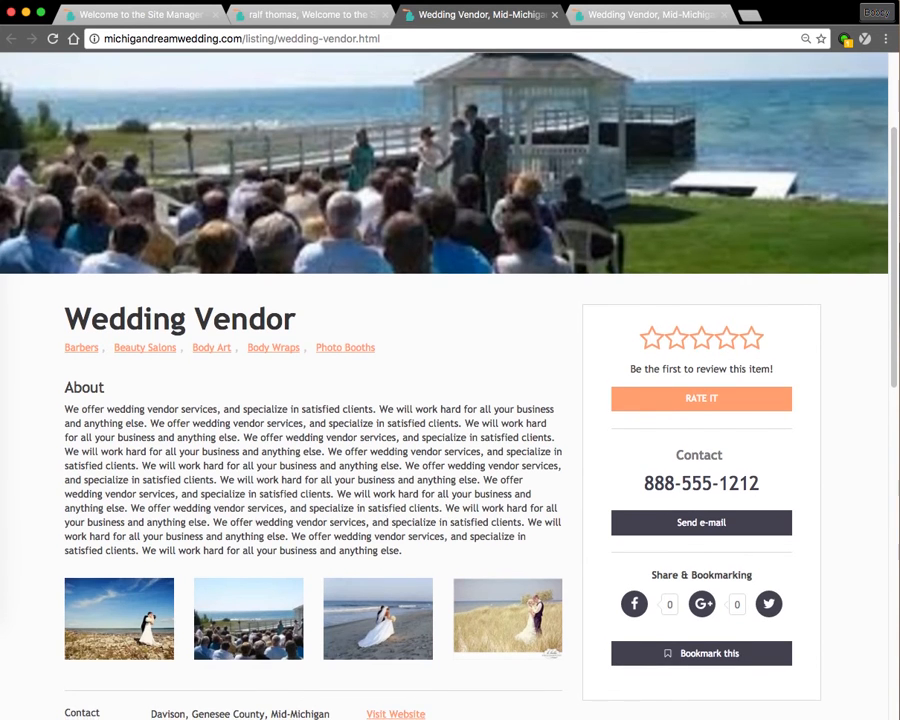
scroll(198, 524, down, 5)
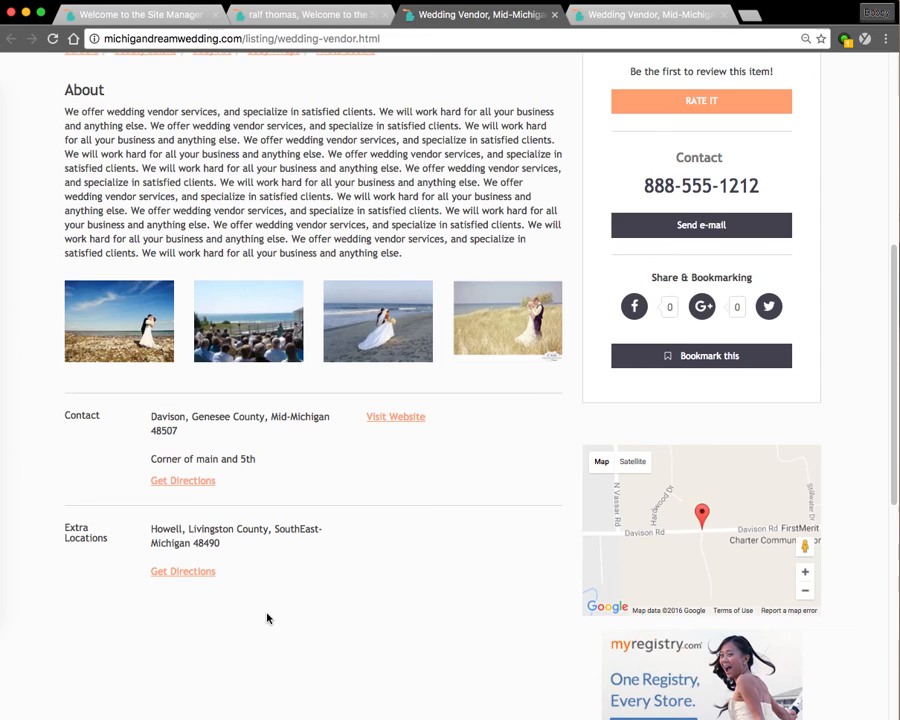
scroll(492, 596, up, 2)
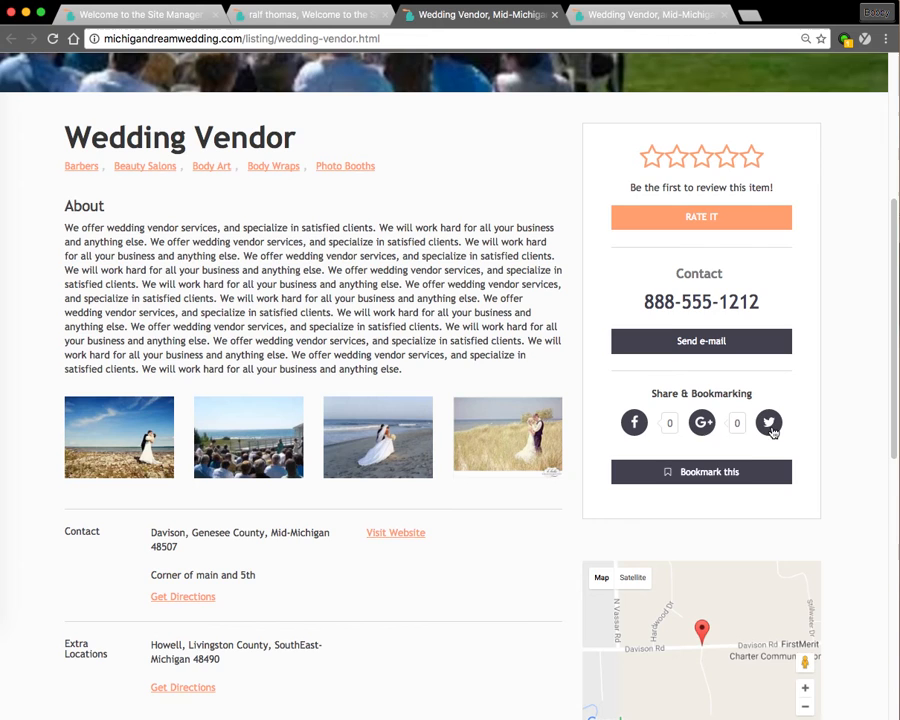
scroll(600, 545, down, 4)
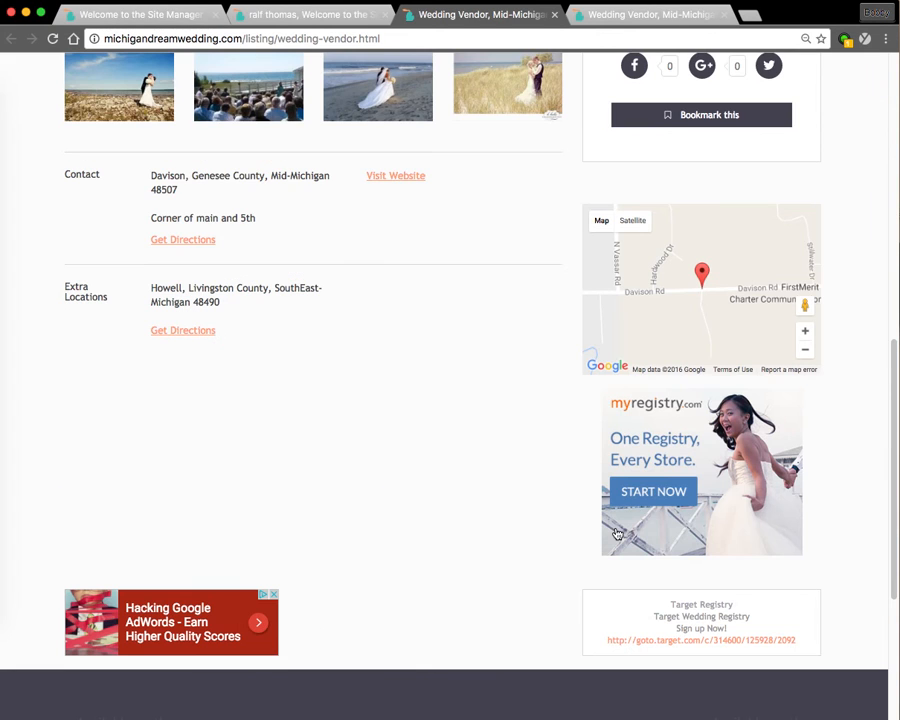
scroll(546, 468, down, 2)
scroll(506, 134, up, 6)
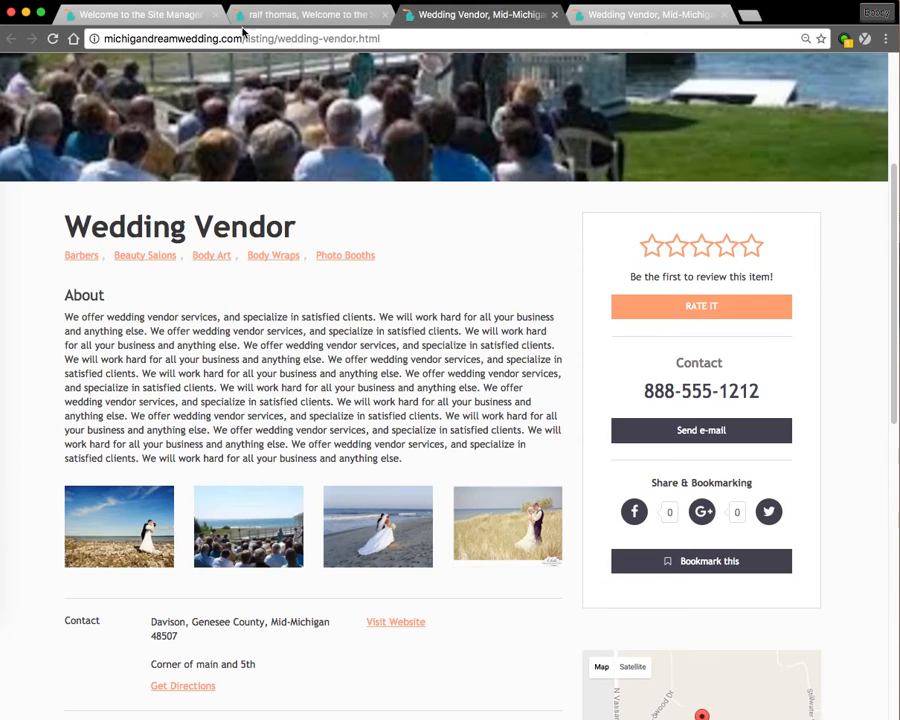
- Return to the dashboard and open the Wedding Vendor listing for editing
click(263, 16)
scroll(476, 524, down, 3)
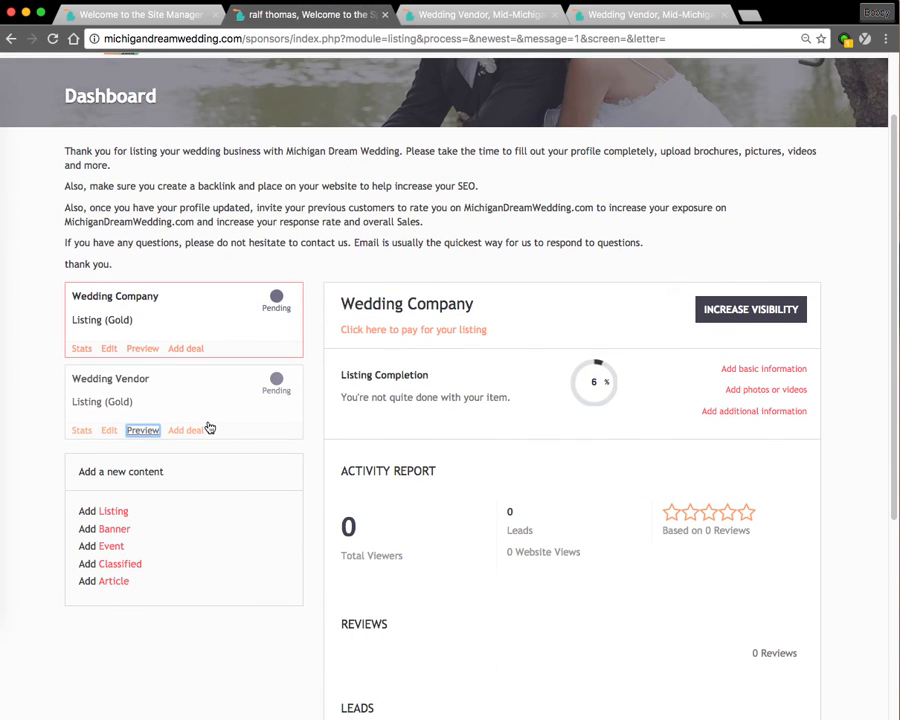
click(109, 430)
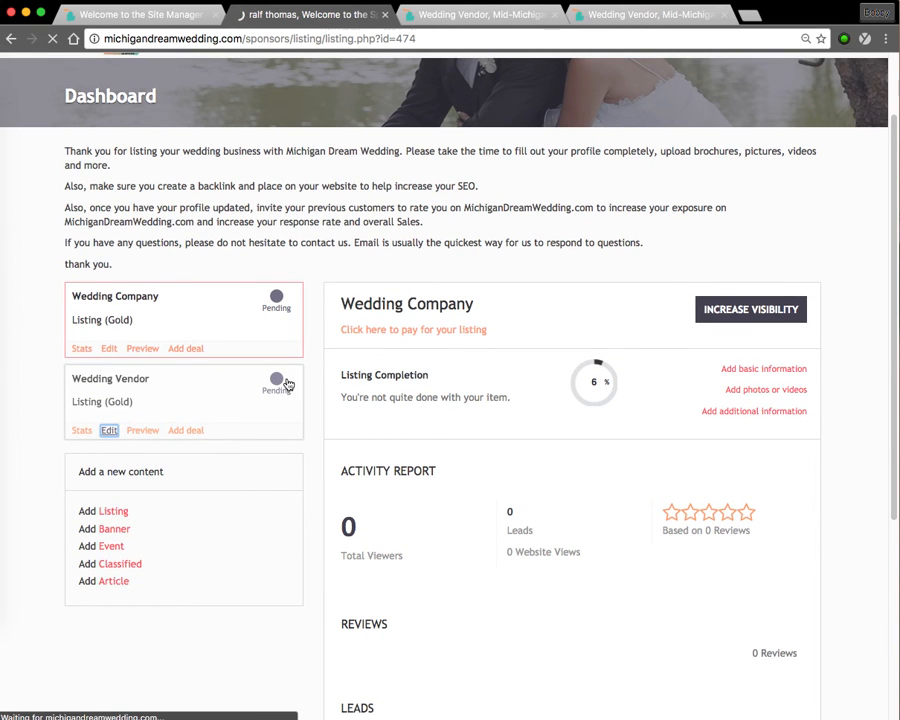
- Title gallery photo 266_photo_2901.jpg WEDDING ON A BEACH, describe it as the named couple's wedding on Lake Michigan, and save the details
scroll(655, 300, down, 3)
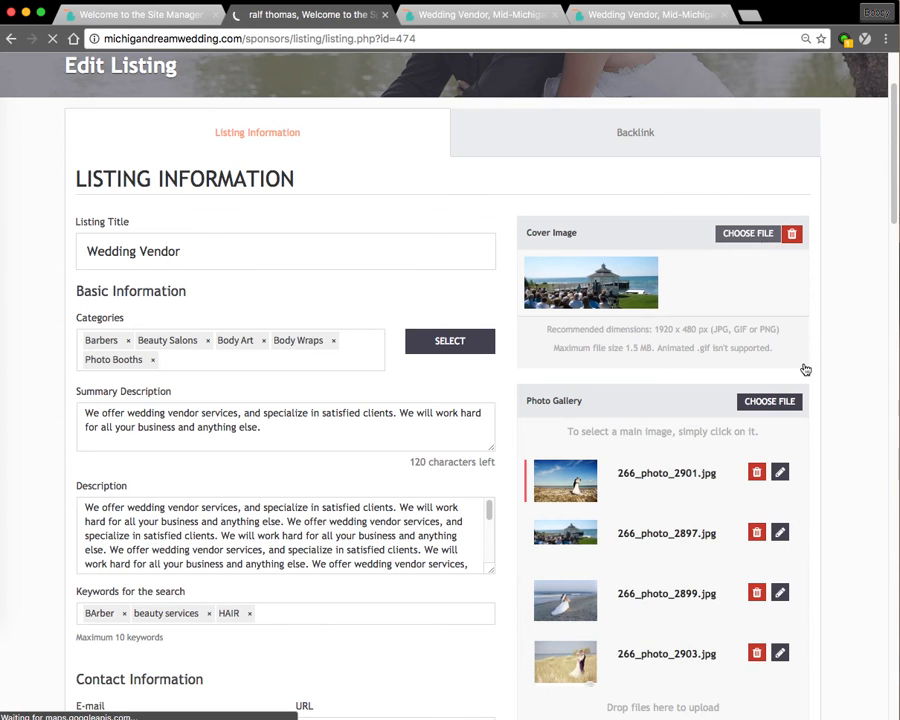
scroll(812, 357, down, 2)
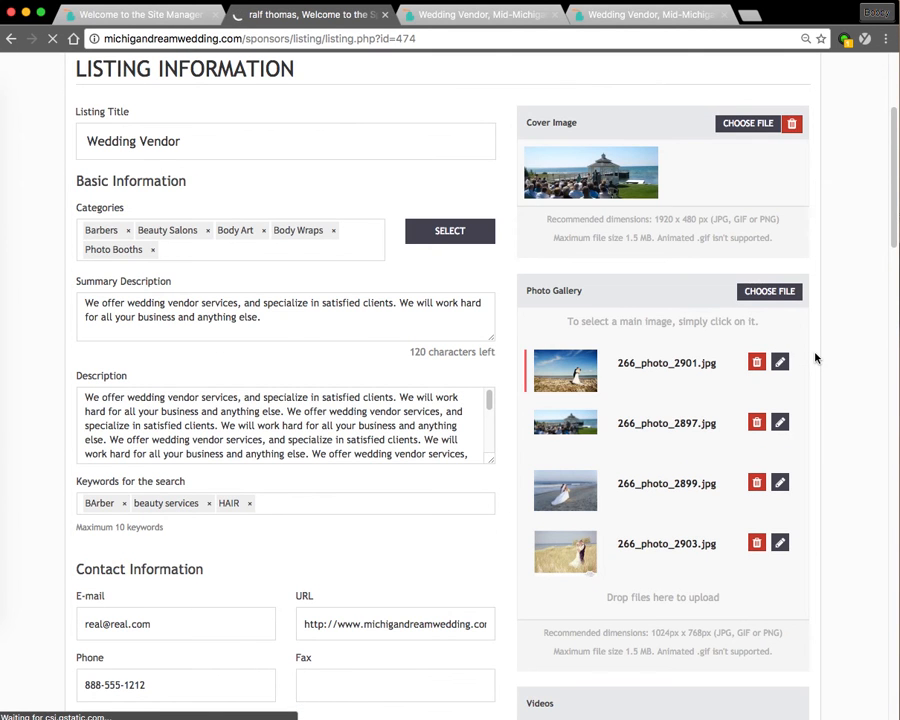
scroll(812, 356, down, 1)
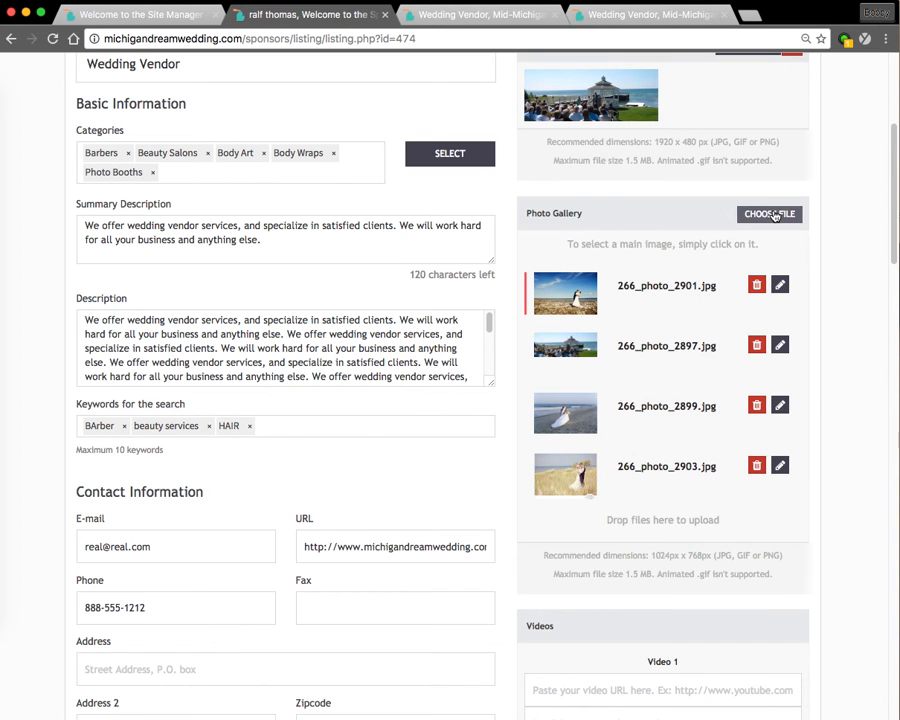
click(782, 286)
click(347, 323)
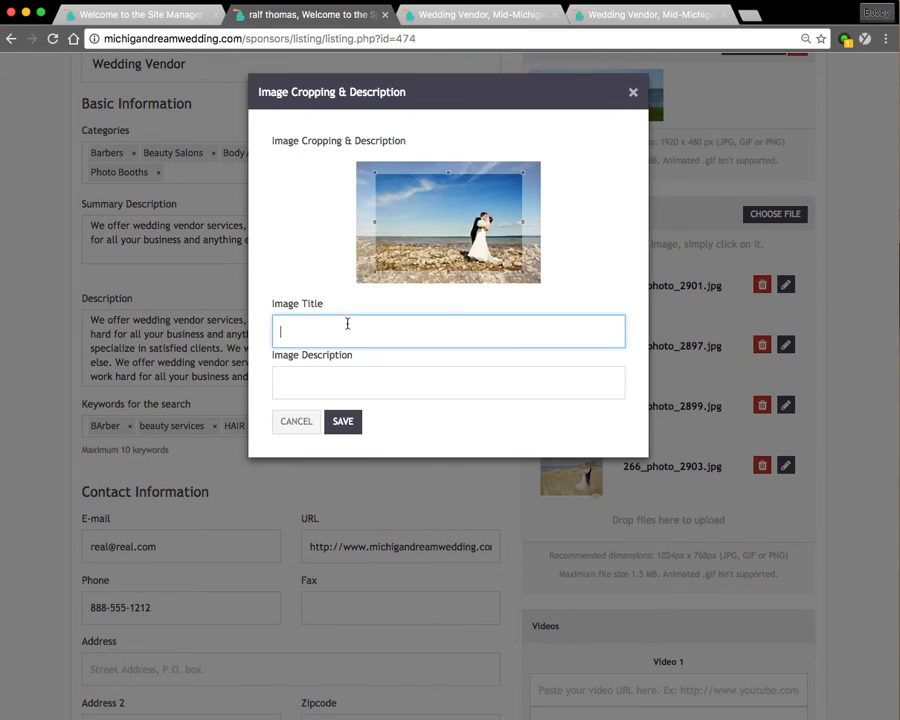
text(WEDDING ON A BEACH)
key(Tab)
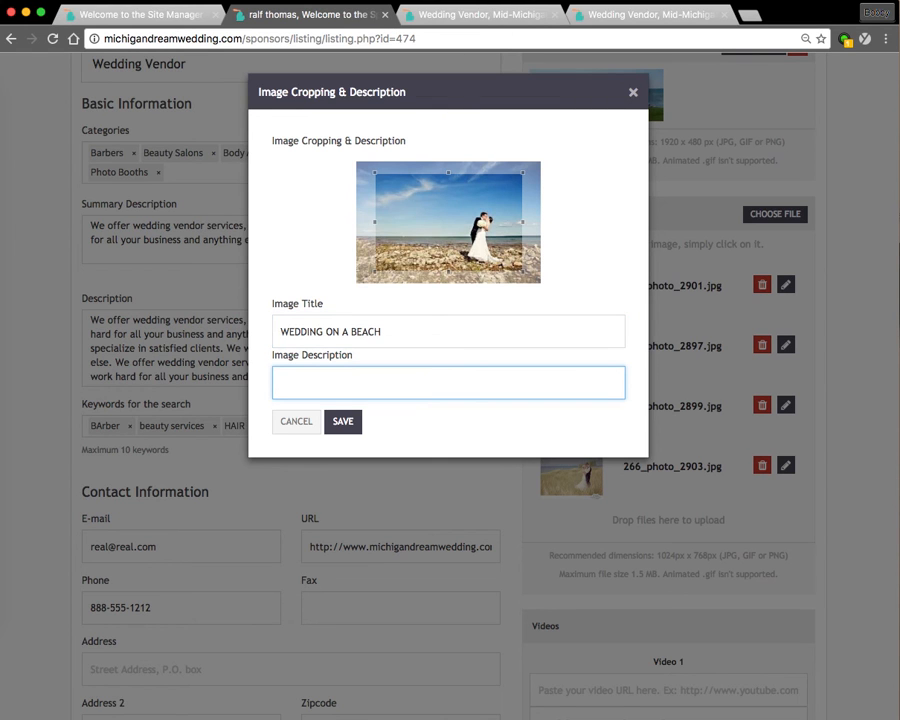
text(JACK AND JILLS WEE)
text(DING )
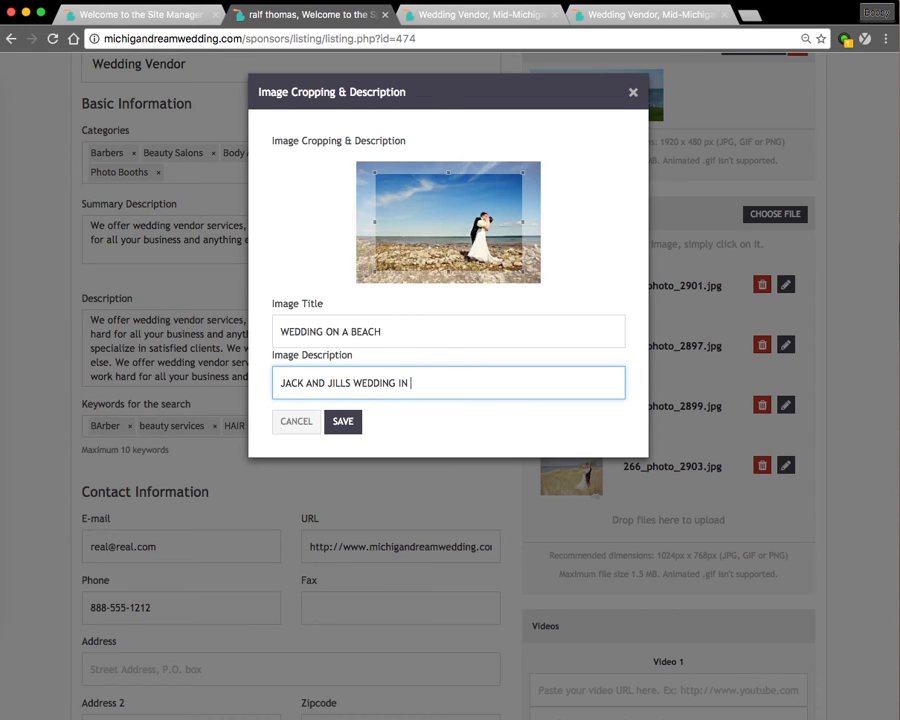
text(ON LADKKE MICHIGA)
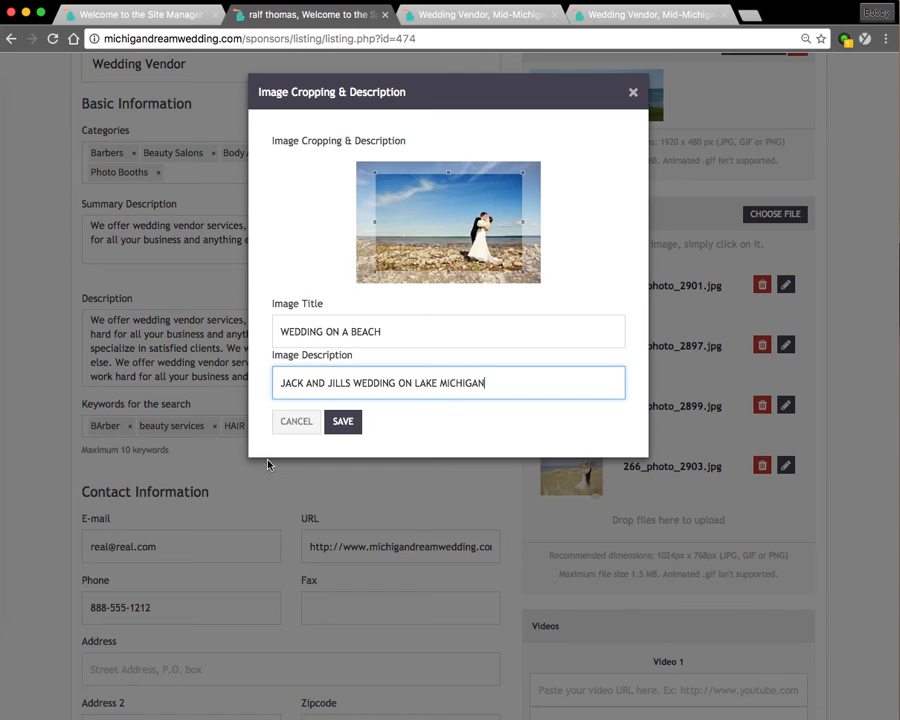
click(344, 424)
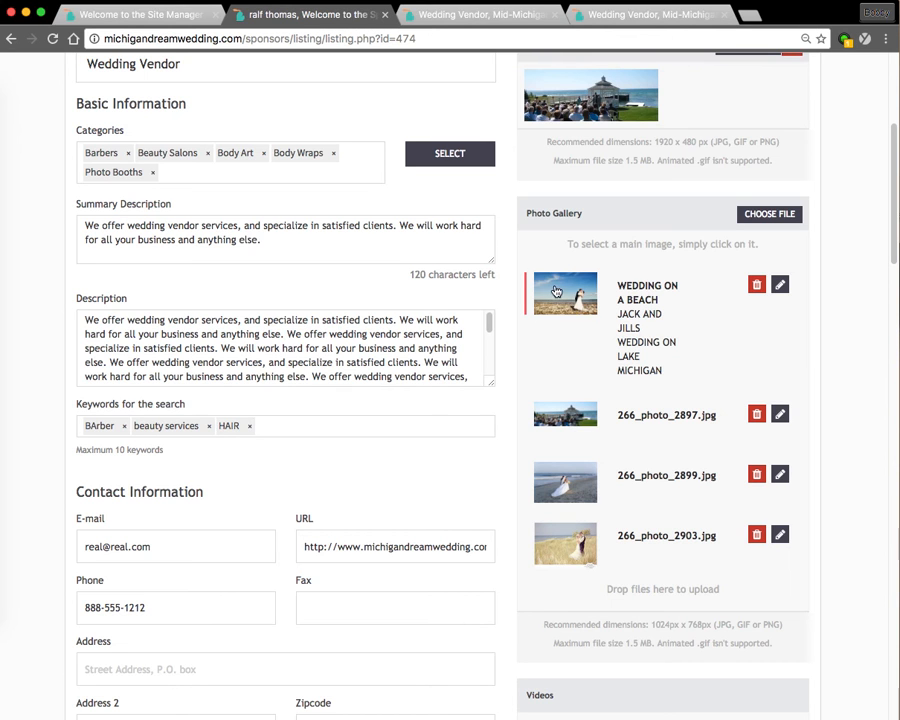
- Try the second and third gallery photos as main image, and settle on 266_photo_2903.jpg
click(540, 418)
click(533, 489)
click(535, 547)
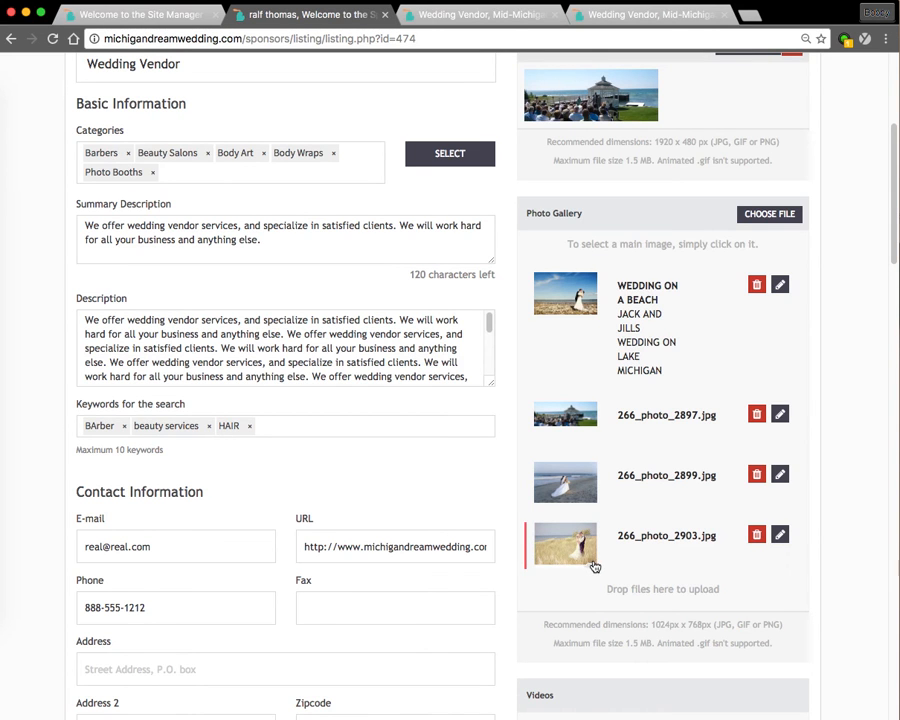
scroll(594, 566, down, 5)
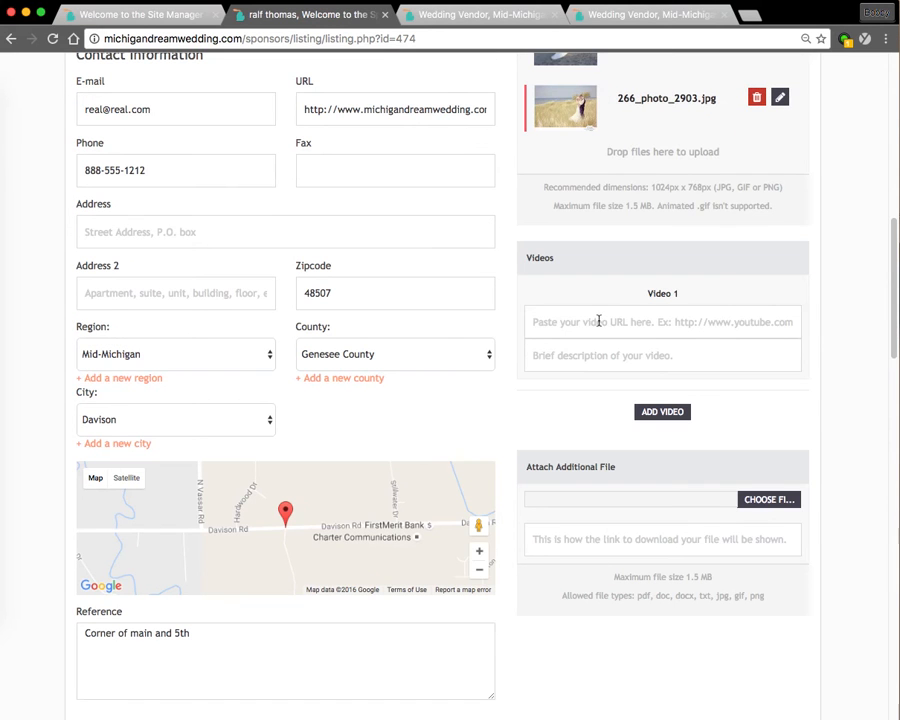
click(652, 323)
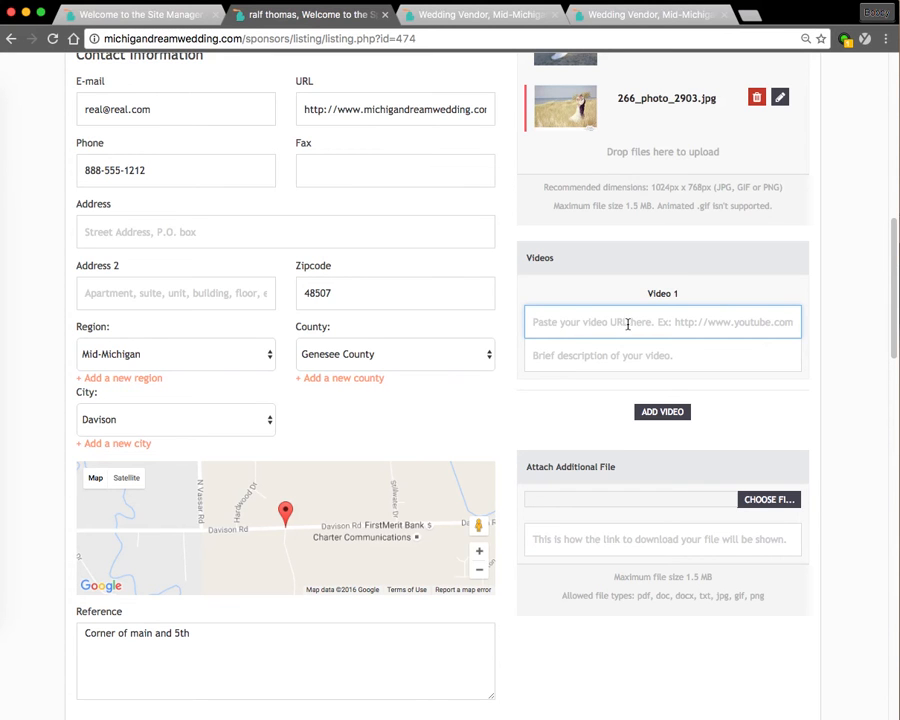
click(628, 322)
click(632, 350)
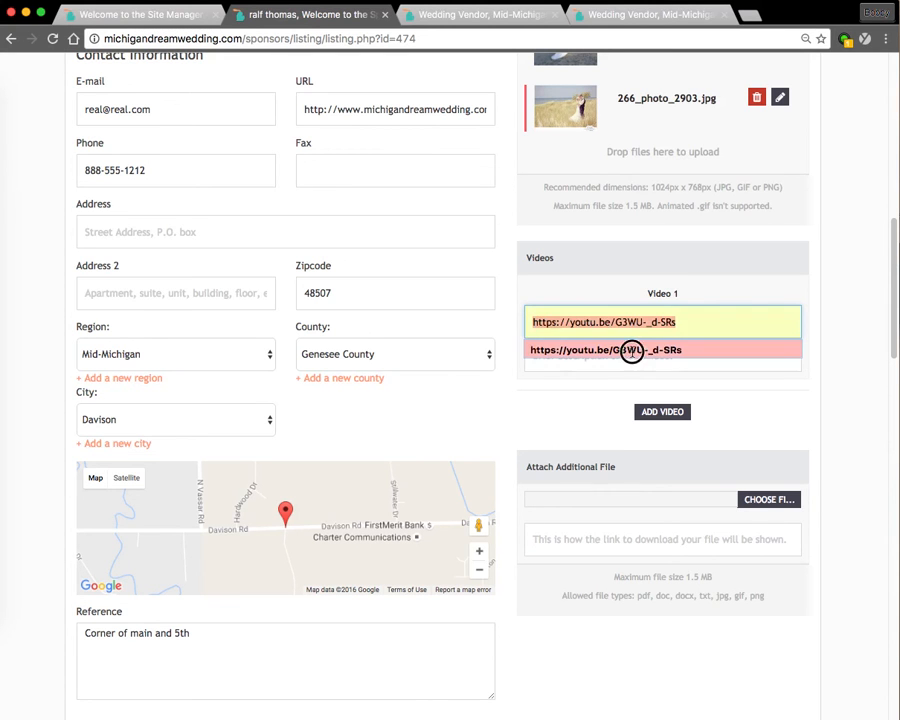
click(697, 365)
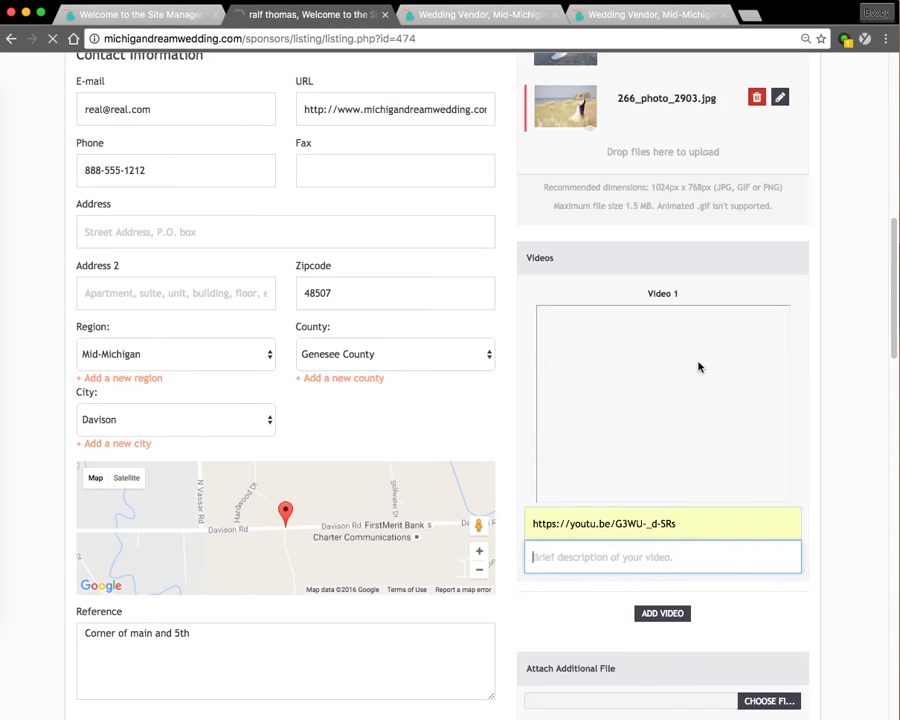
text(JACK AND JILL )
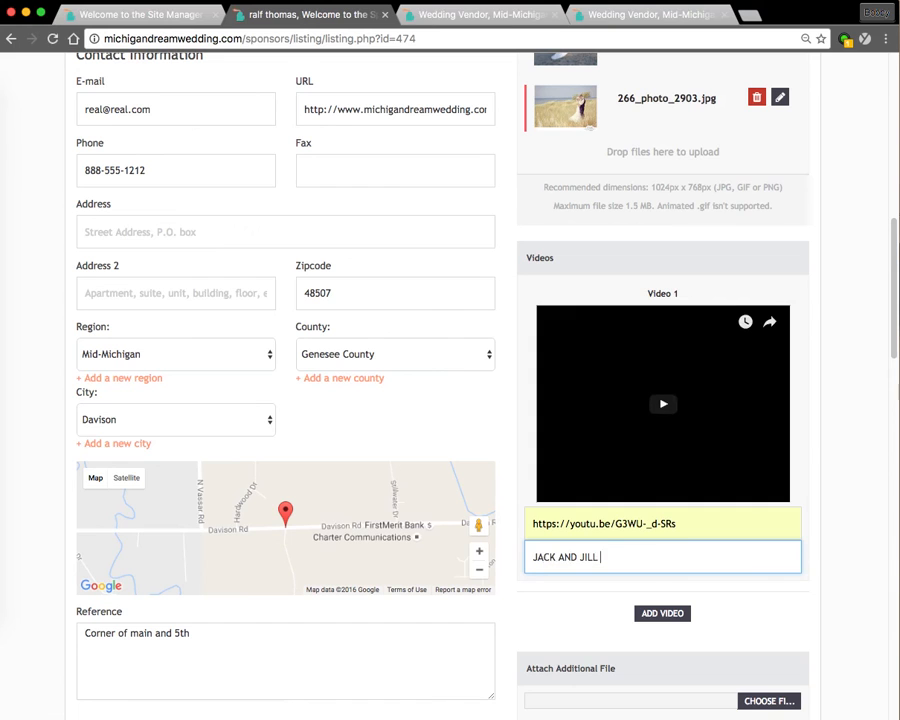
text(WEDING)
key(BackSpace)
key(BackSpace)
text(NG)
- Add an empty Video 2 entry to the listing's videos
scroll(810, 595, down, 2)
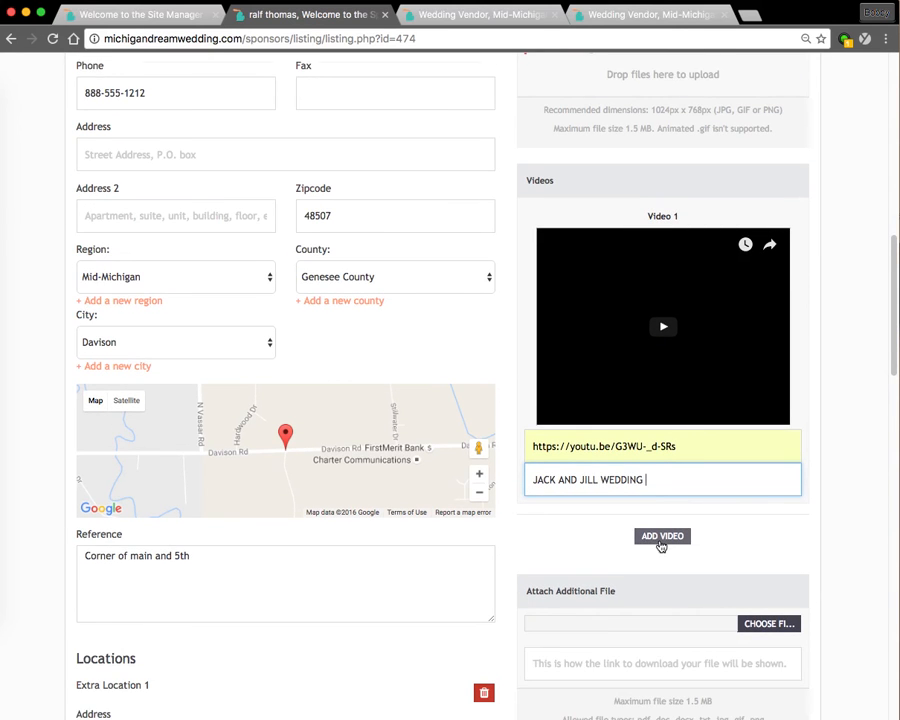
scroll(660, 546, down, 1)
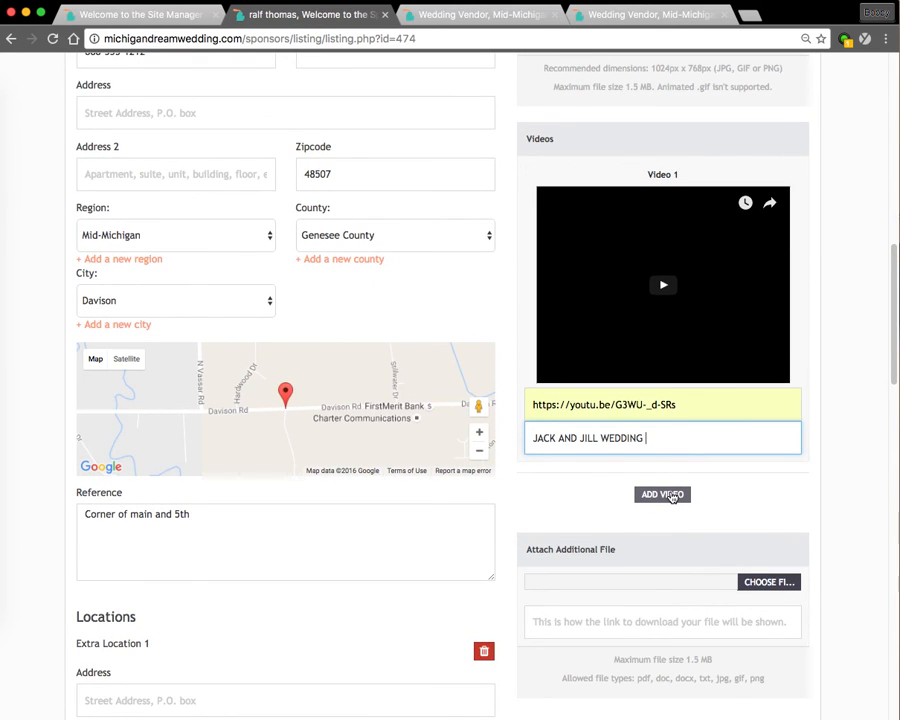
click(668, 495)
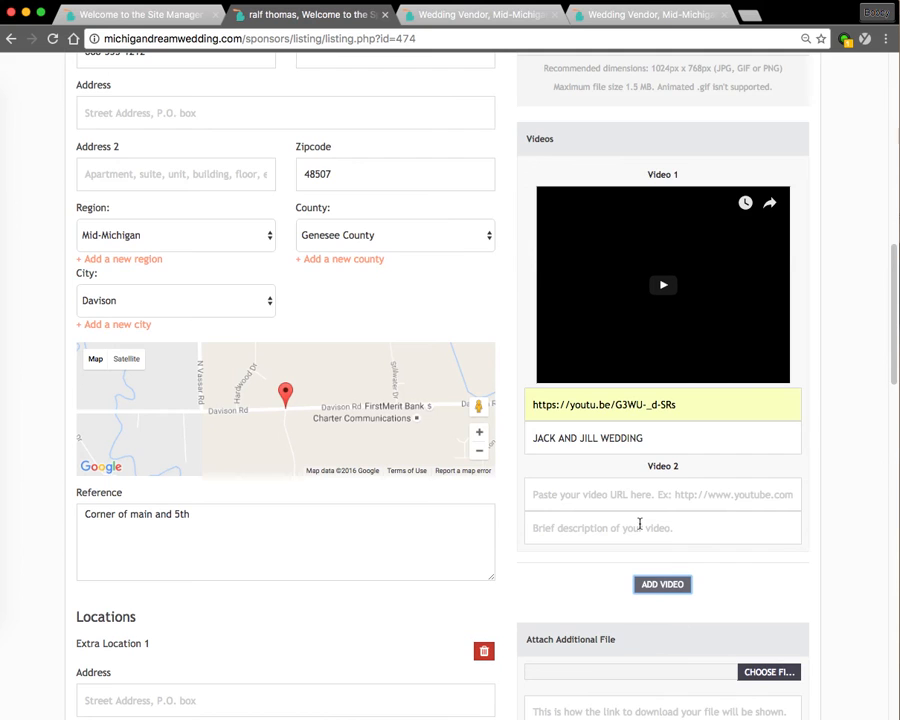
scroll(693, 555, down, 10)
scroll(693, 555, up, 1)
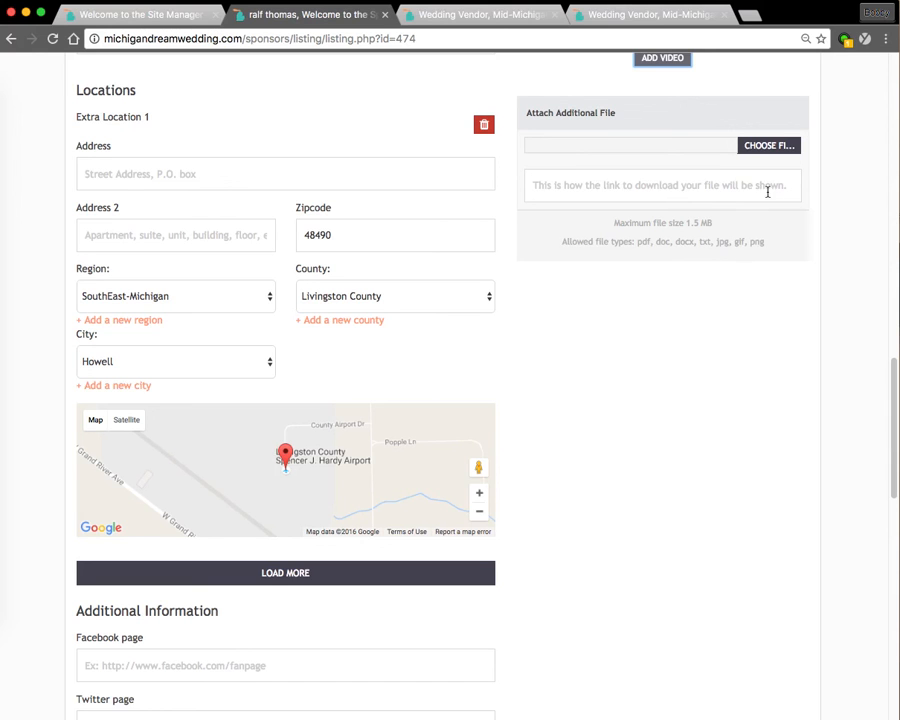
click(786, 146)
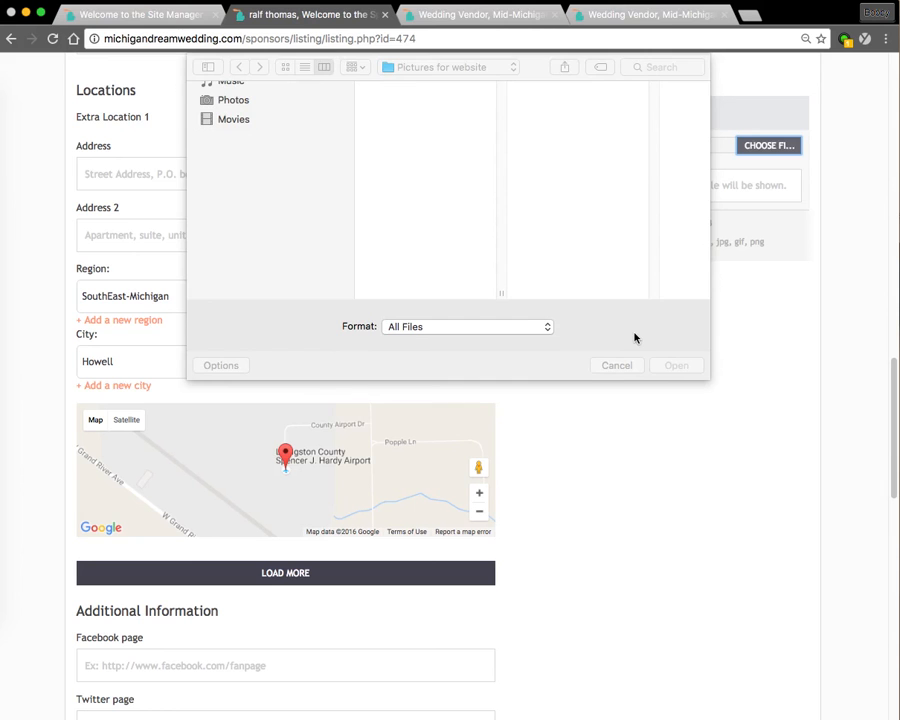
click(617, 366)
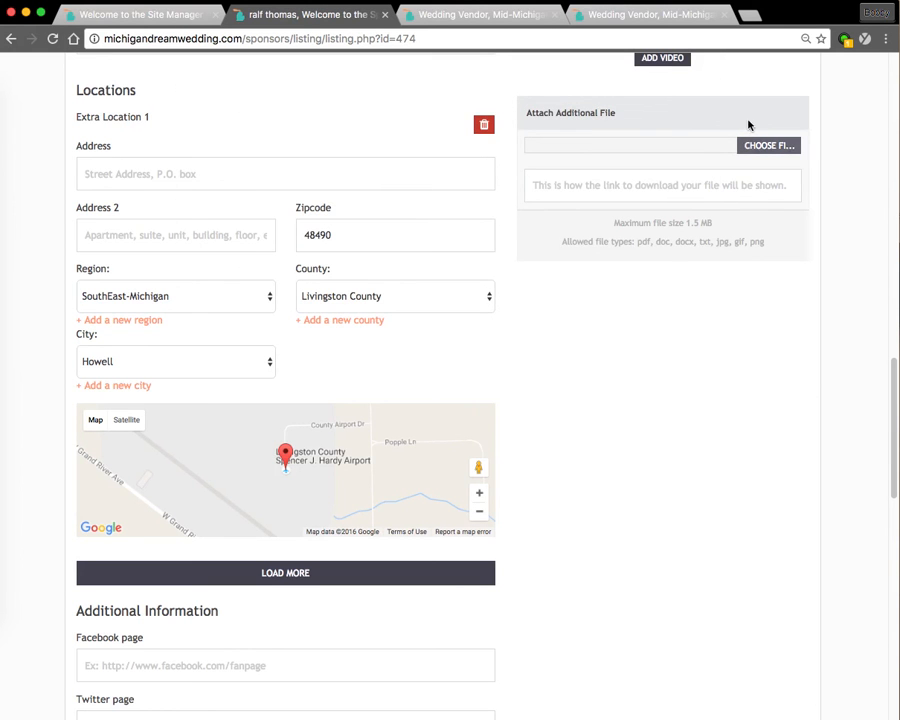
- Save the edited Wedding Vendor listing
scroll(606, 550, down, 10)
scroll(606, 550, down, 3)
click(467, 489)
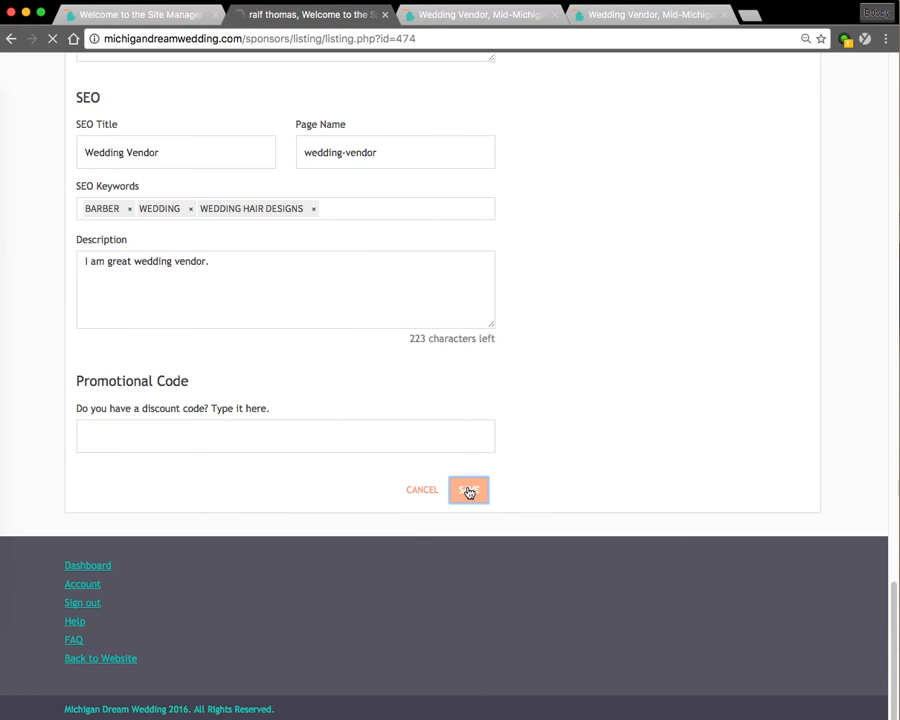